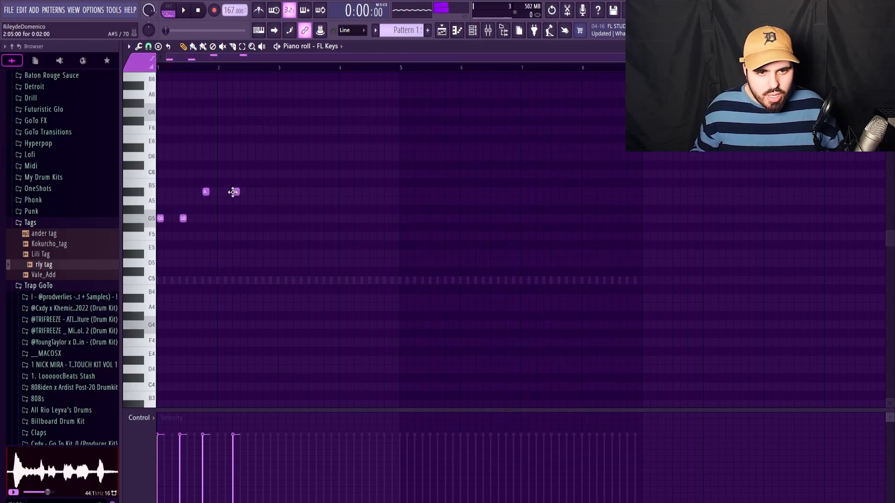
Build a four-bar root-note line on G5, A#5, D#5 and F#5, and extend the notes to legato length
key("ctrl+a")
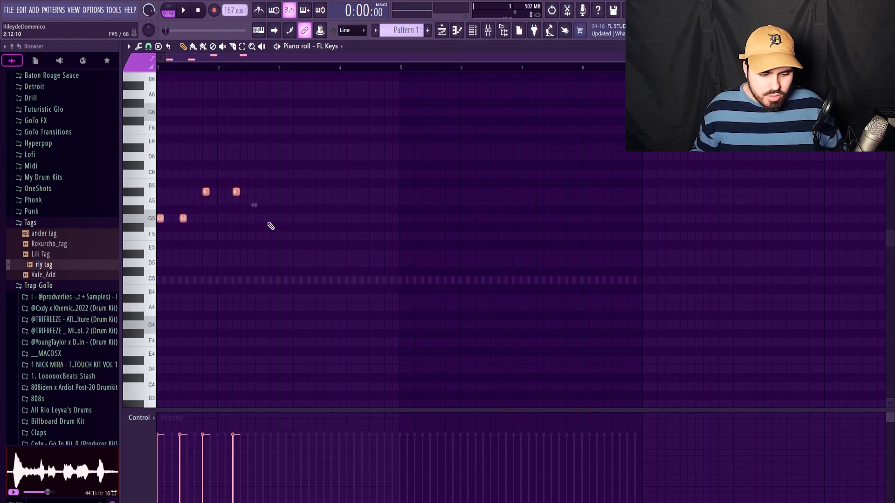
key("space")
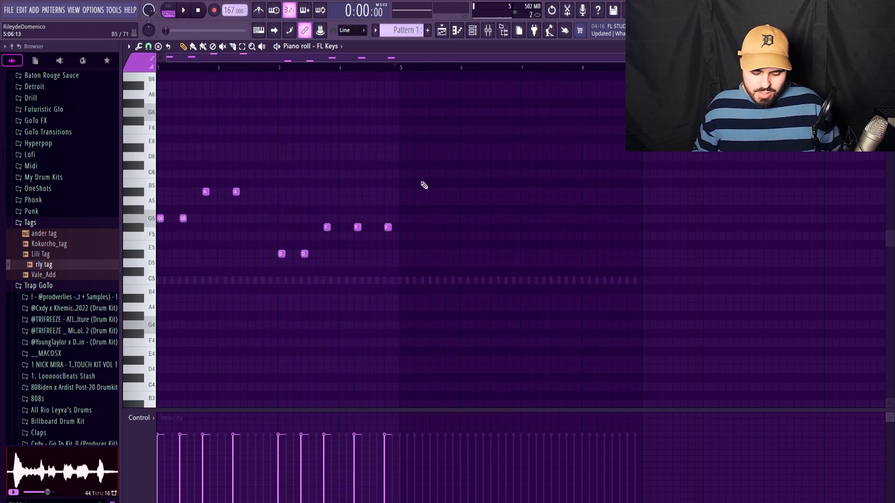
key("alt+l")
left_click(488, 314)
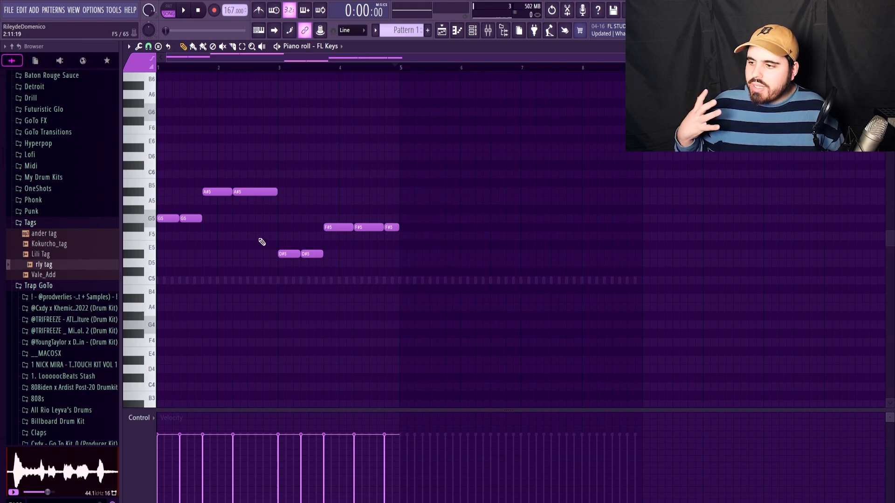
Copy the root line an octave lower and stack triads above the original roots, up to D6, F6, A#5 and C6
key("ctrl+a")
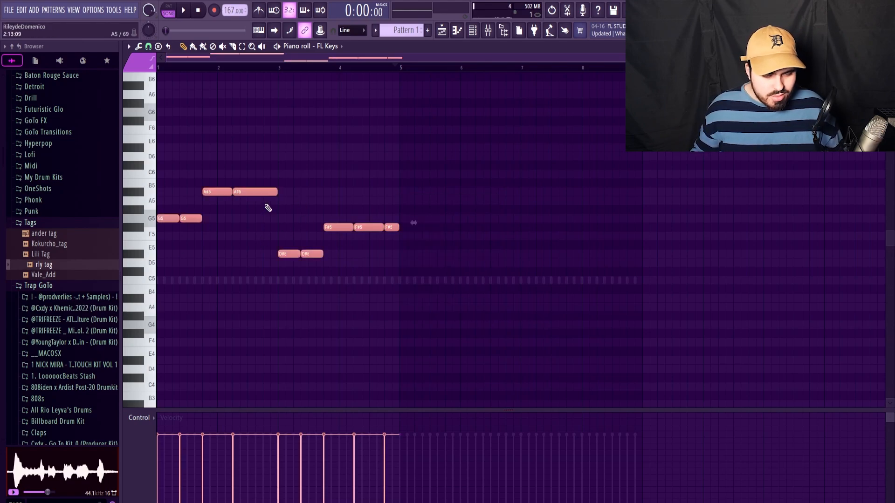
key("ctrl+b")
key("Delete")
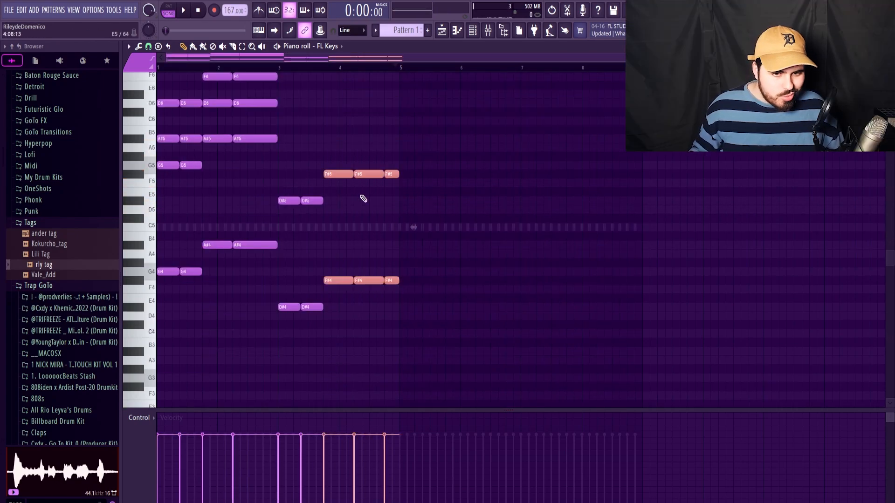
left_click_drag(170, 283, 342, 292)
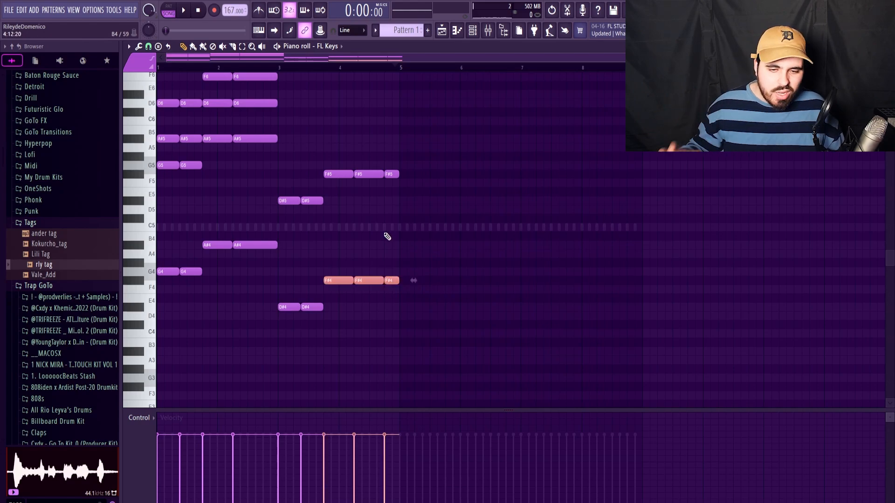
scroll(368, 261, "up", 2)
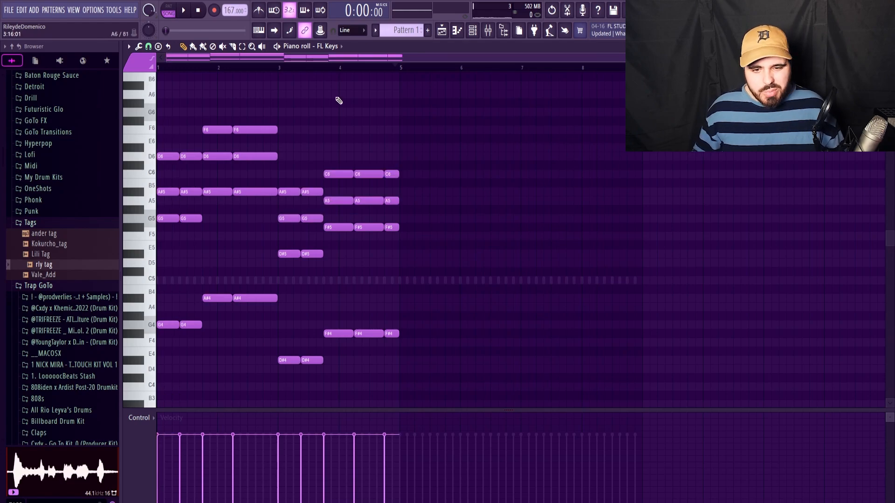
key("space")
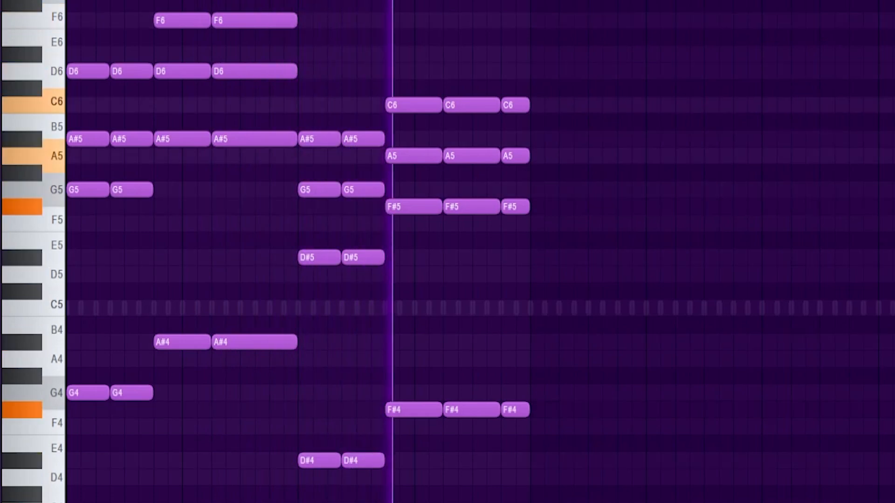
Open up the chord voicings by moving chord tones up an octave, and raise bar 3's first top note to C7
left_click_drag(342, 263, 275, 255)
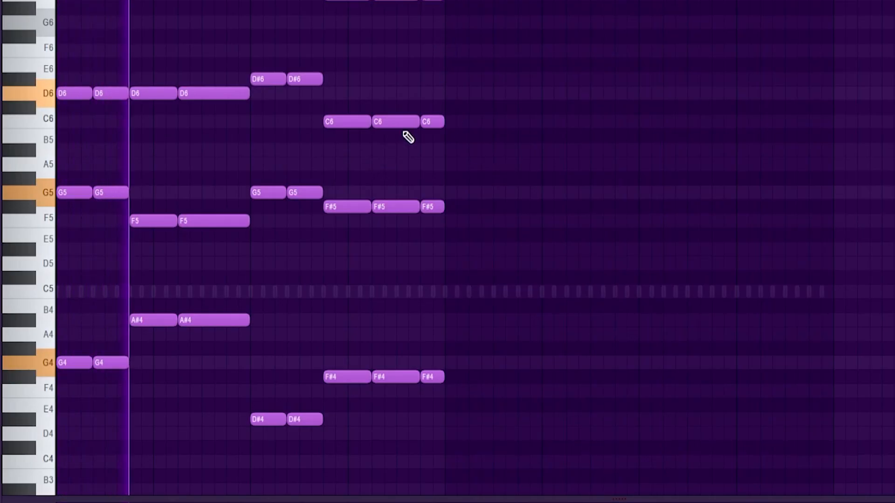
scroll(407, 139, "up", 1)
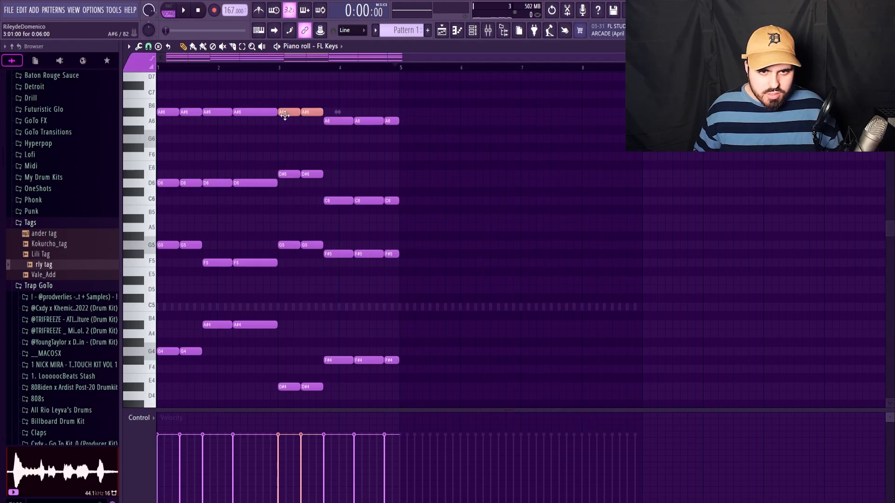
left_click_drag(284, 115, 285, 95)
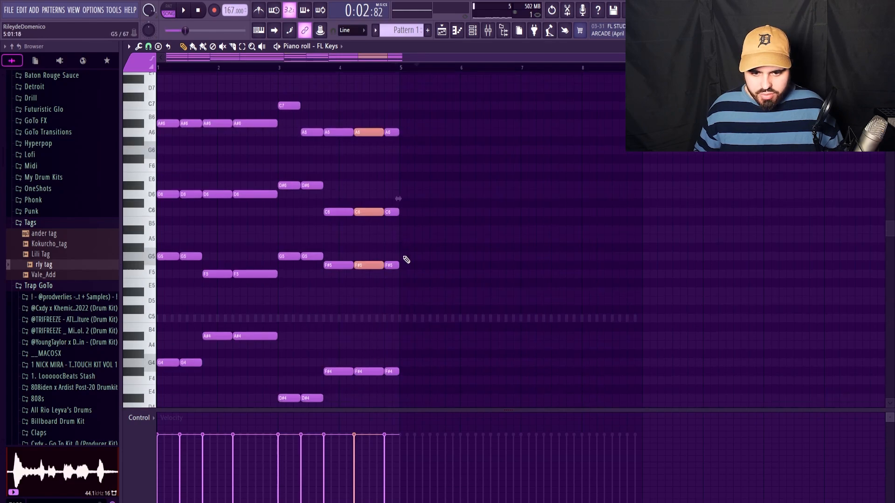
Start the final chord of bar 4 slightly earlier and shorten the chord before it to fit
scroll(406, 260, "down", 2)
left_click_drag(365, 83, 373, 333)
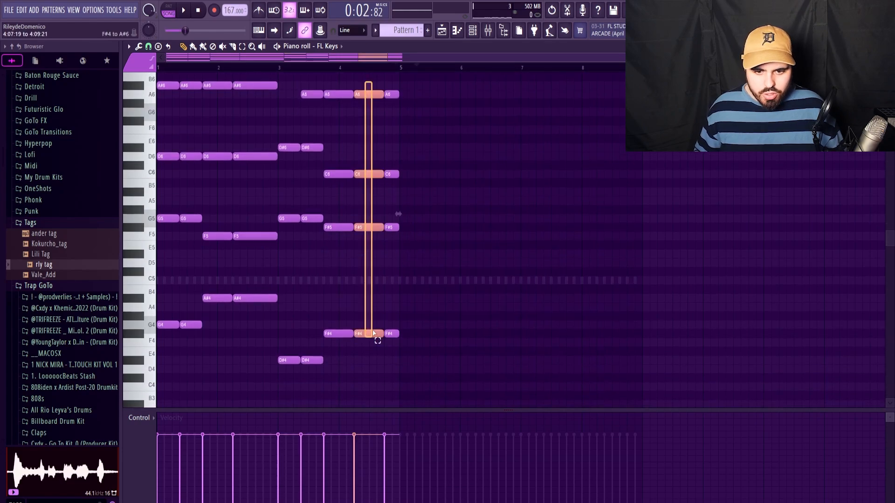
scroll(390, 248, "up", 2)
left_click_drag(384, 143, 399, 315)
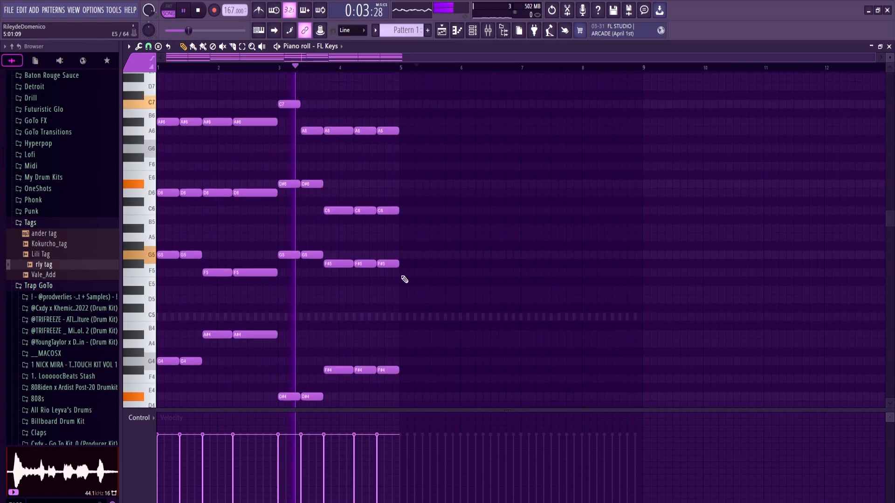
scroll(404, 279, "up", 2)
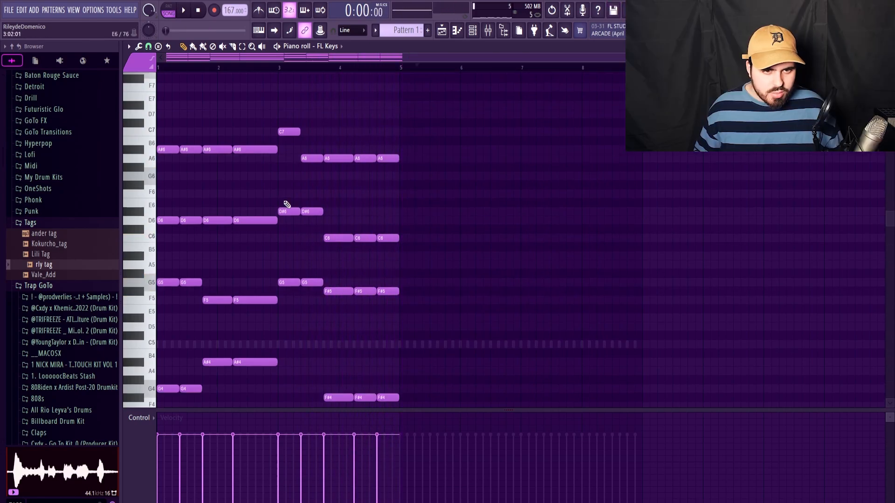
Duplicate the four-bar progression into bars 5 to 8 and raise the A6 notes in bars 3 and 7 to A#6
key("ctrl+a")
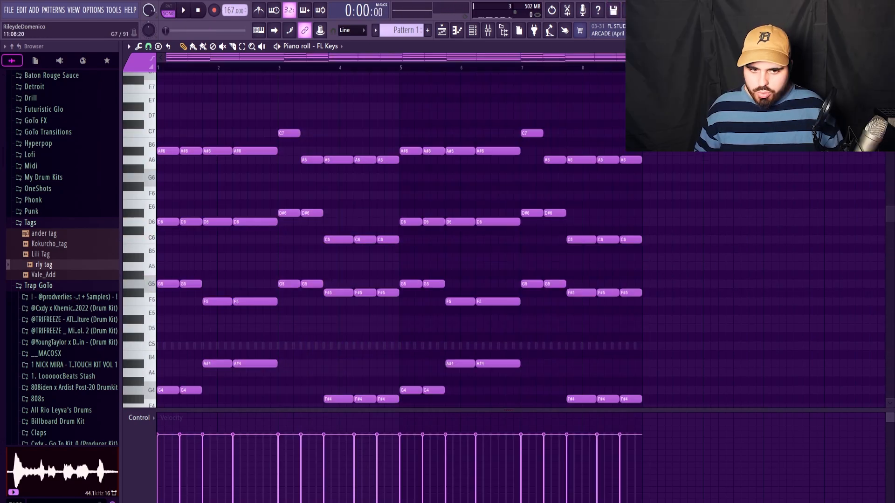
key("space")
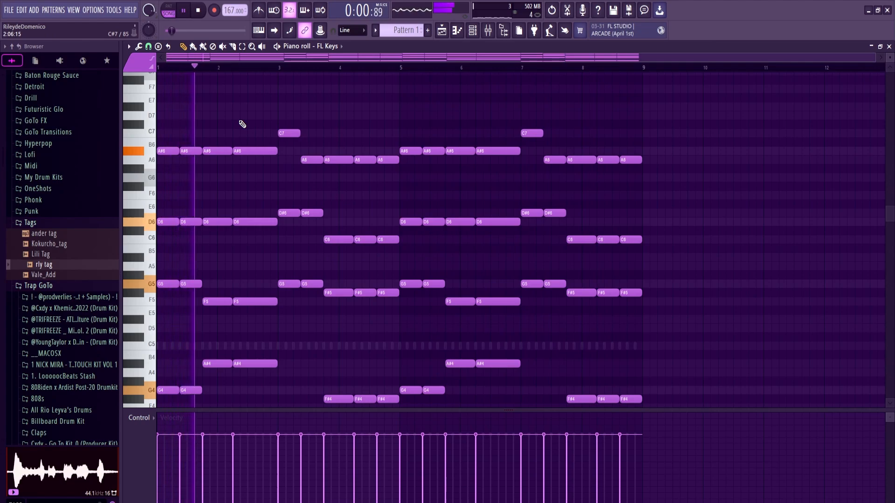
left_click_drag(311, 160, 312, 151)
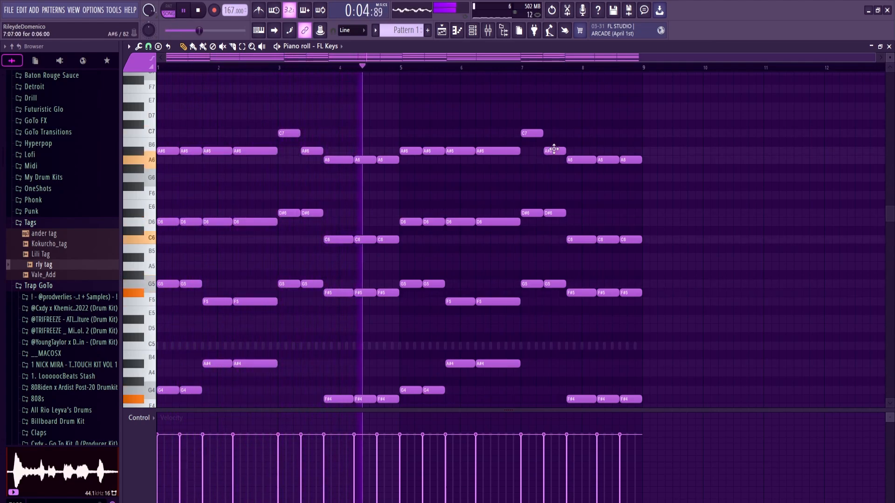
left_click_drag(554, 160, 554, 152)
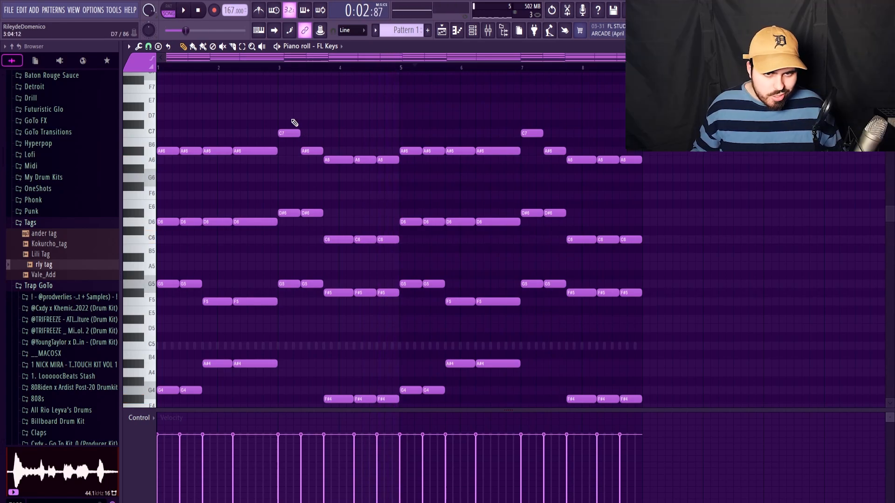
left_click_drag(287, 114, 330, 174)
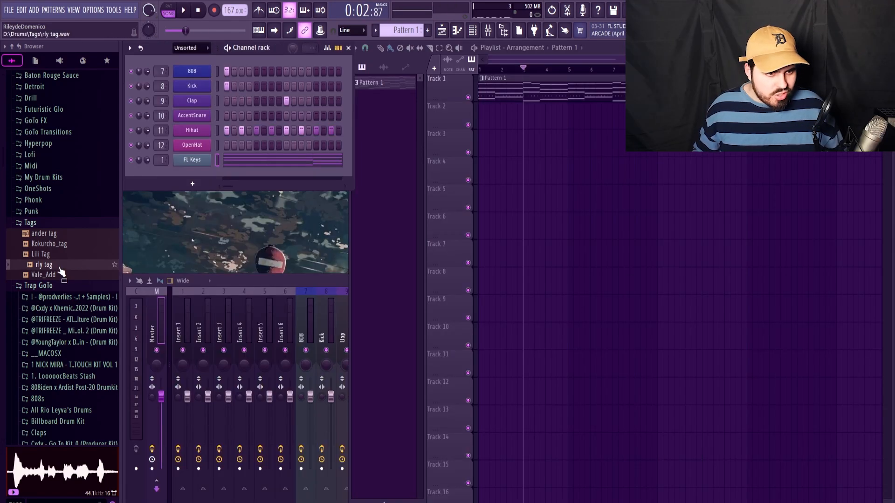
Replace the FL Keys instrument with Nexus and load the plucked preset Calvin
right_click(192, 160)
mouse_move(252, 235)
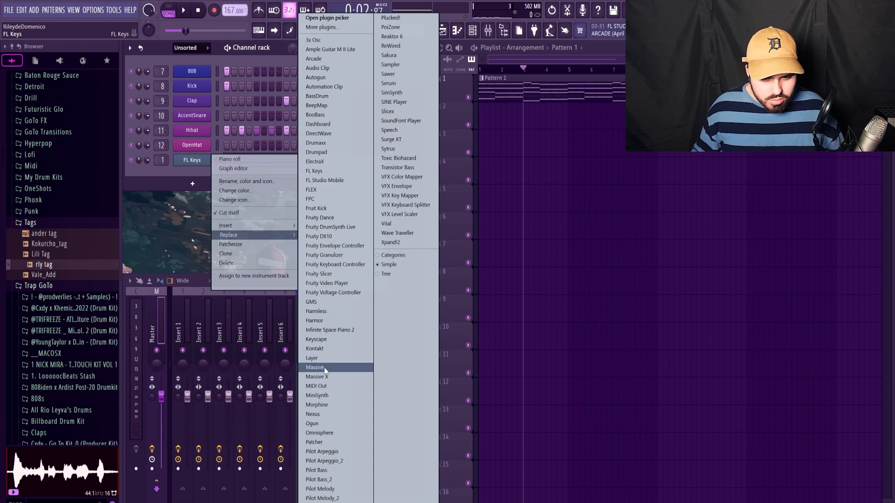
left_click(313, 414)
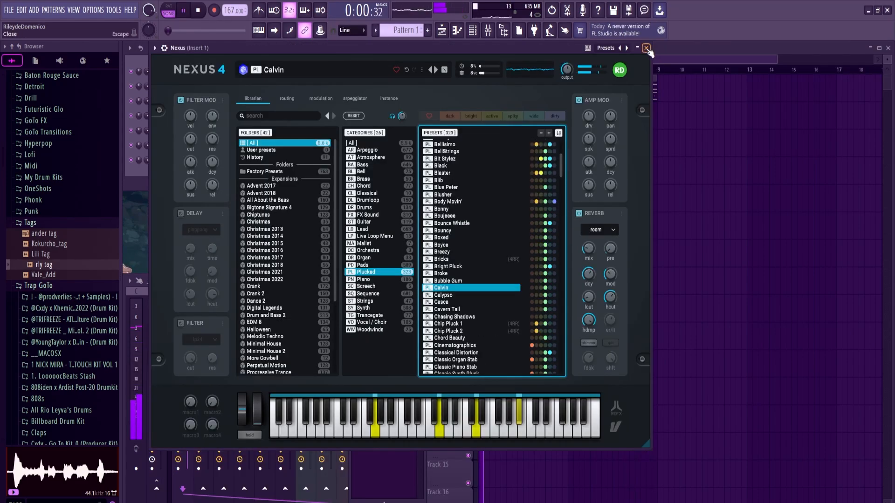
left_click(646, 48)
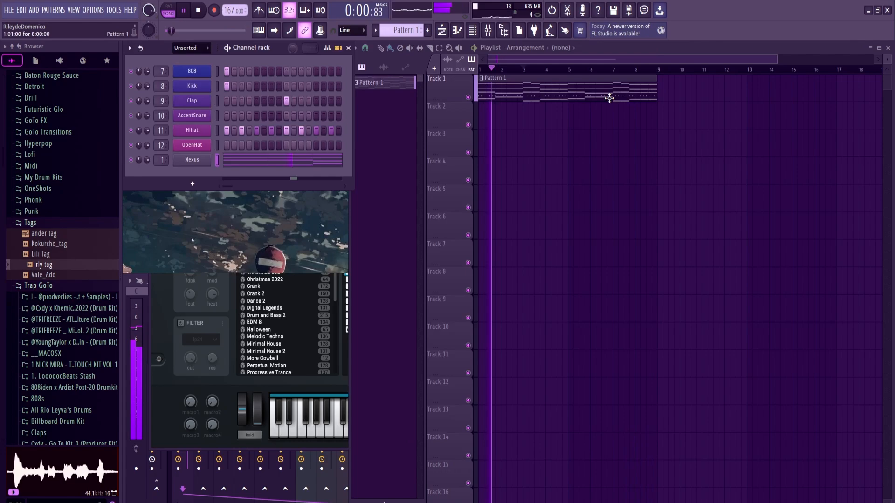
Transpose all notes of the Nexus chord progression down three semitones
left_click(279, 162)
scroll(373, 215, "down", 1)
scroll(375, 217, "up", 2)
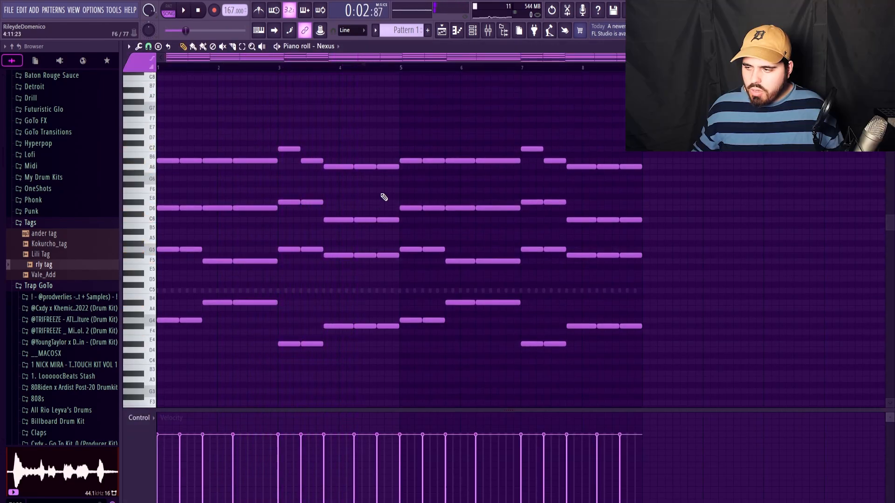
key("ctrl+a")
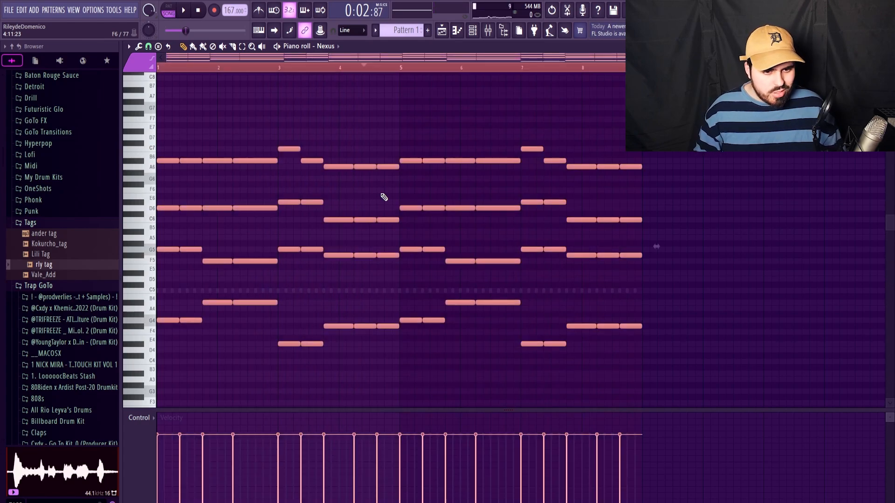
scroll(383, 196, "up", 1)
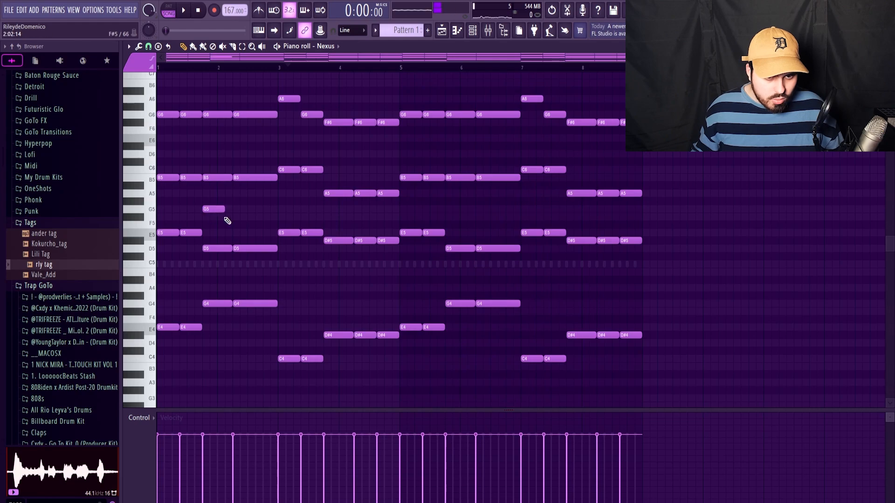
Add top melody notes: a long B6 through bar 2, a short B6 before bar 4, and an A6 at bar 4
scroll(226, 107, "up", 3)
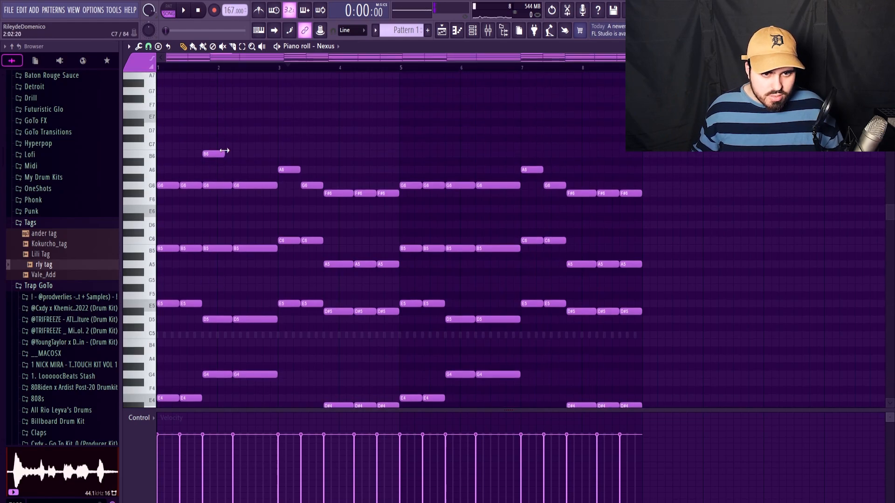
left_click_drag(232, 156, 277, 157)
left_click(327, 154)
left_click_drag(398, 155, 353, 155)
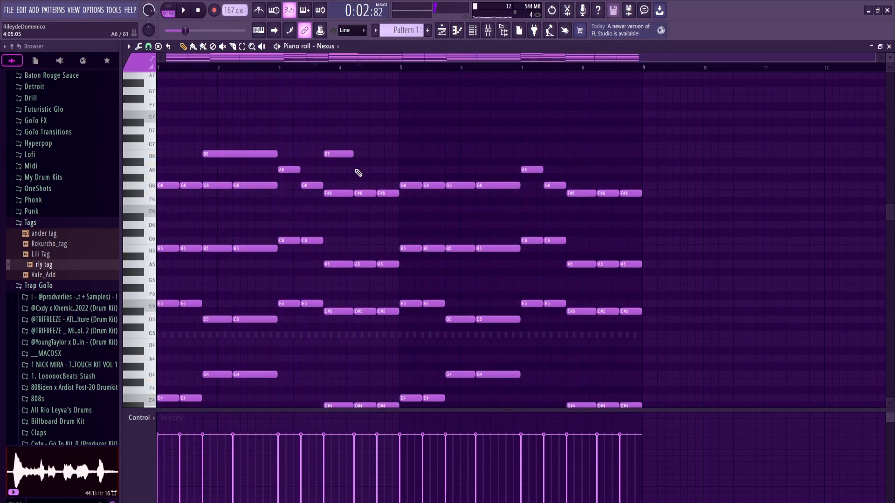
left_click(343, 170)
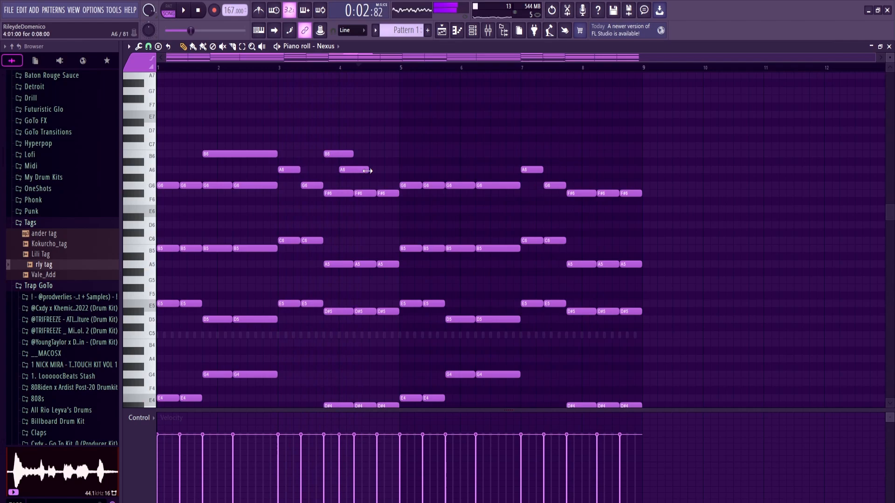
key("space")
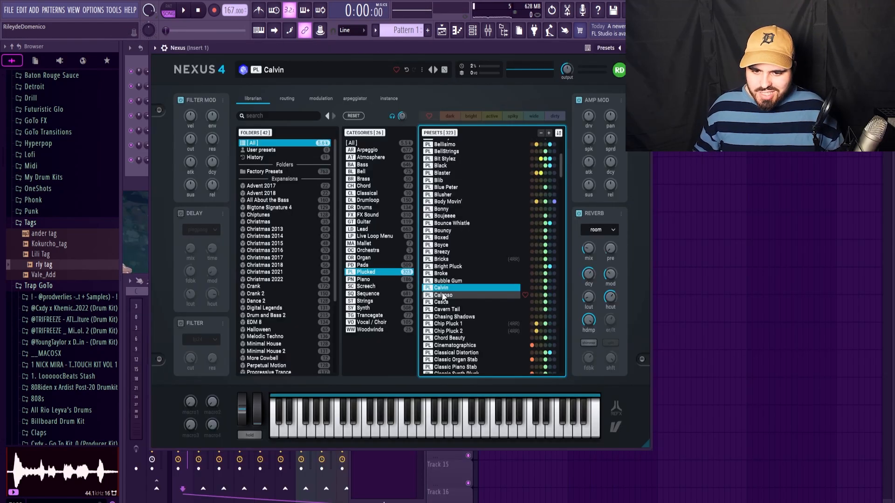
Audition plucked presets in Nexus, load Harp (Play Chords!), and clone the Nexus channel
left_click(443, 296)
left_click(443, 302)
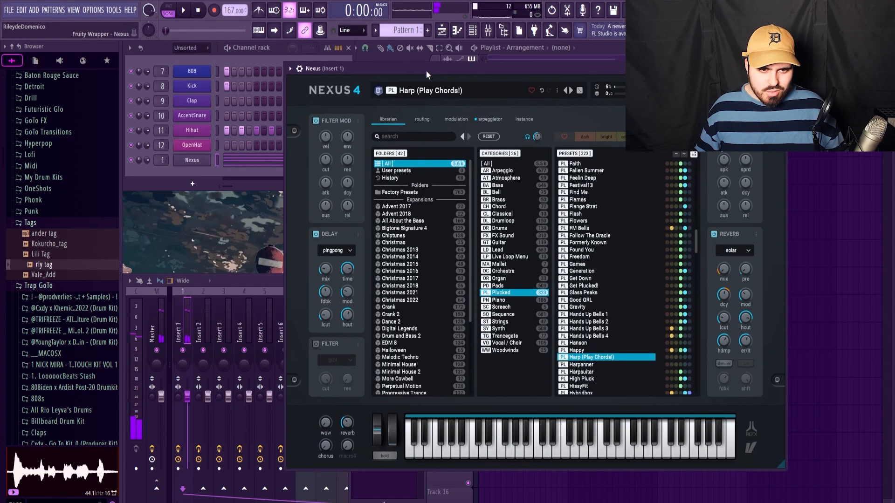
right_click(205, 159)
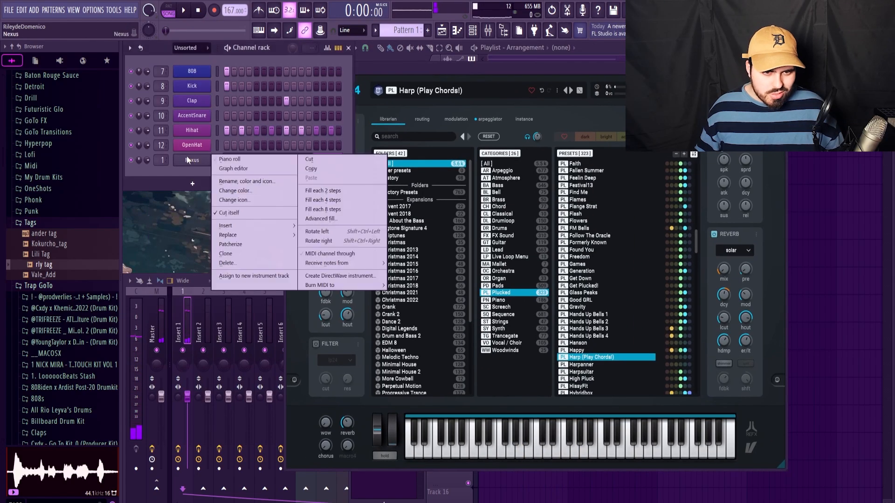
left_click(243, 254)
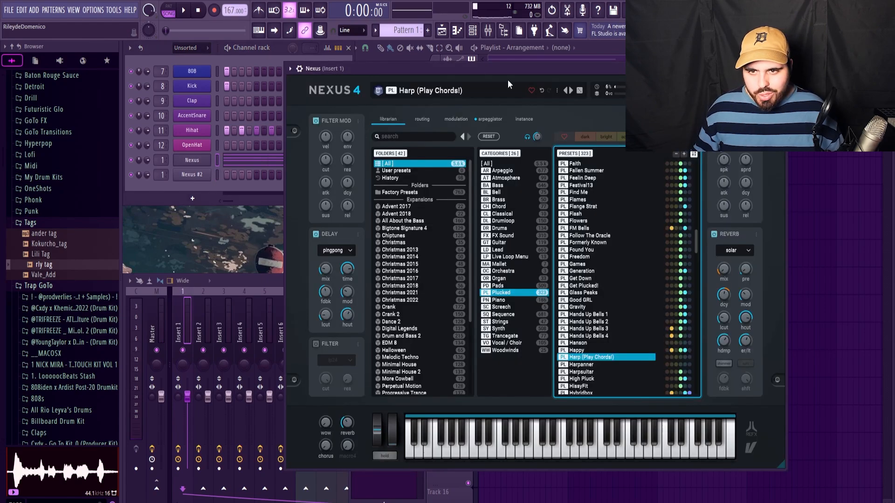
Load the plucked preset Louis XIII in the original Nexus channel and turn down its reverb mix
left_click_drag(508, 68, 377, 48)
scroll(483, 354, "down", 1)
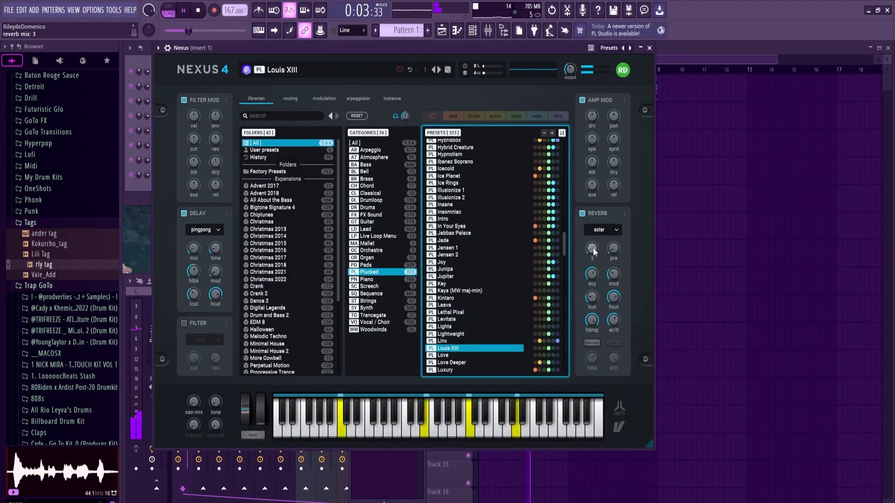
left_click_drag(592, 249, 592, 248)
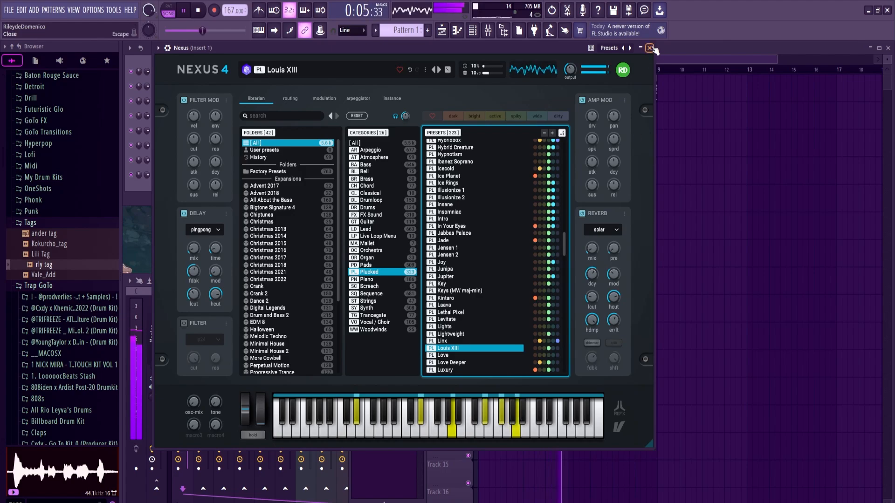
left_click(651, 48)
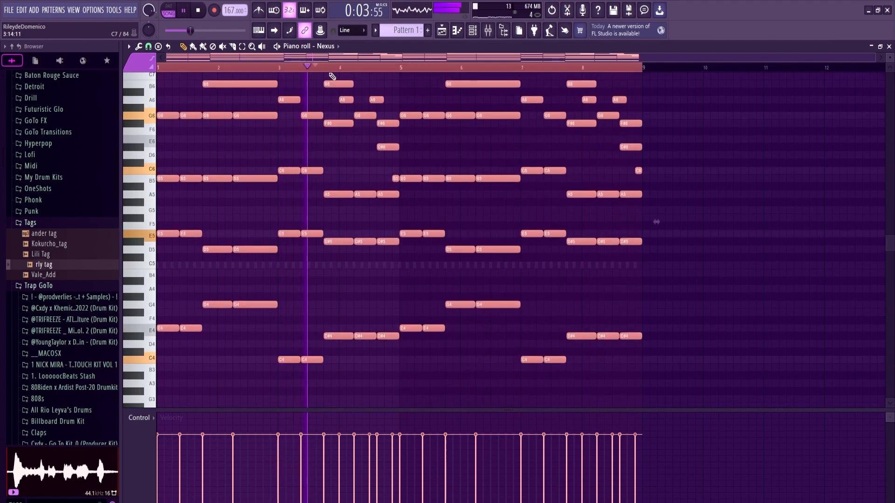
Rework the top melody over bars 5 to 8, adding a C7 note at the start of bar 7
key("ctrl+d")
scroll(356, 120, "up", 3)
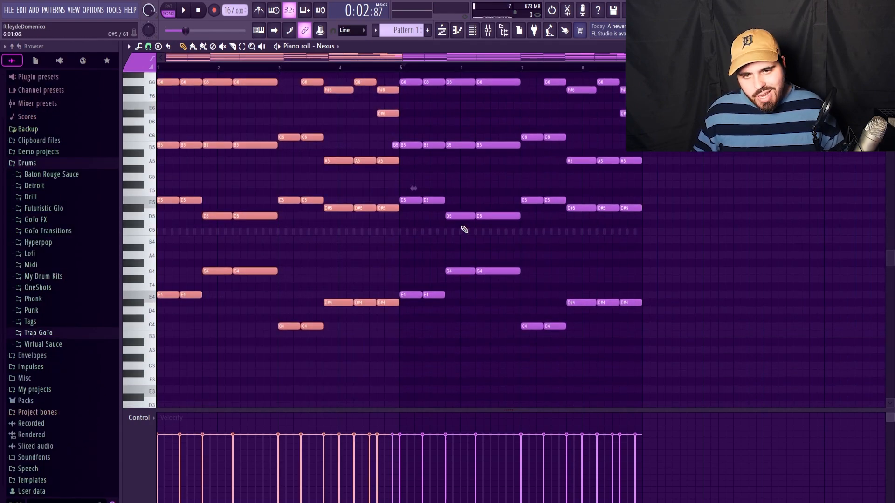
key("ctrl+d")
scroll(429, 94, "up", 1)
left_click_drag(398, 77, 664, 450)
scroll(544, 261, "down", 4)
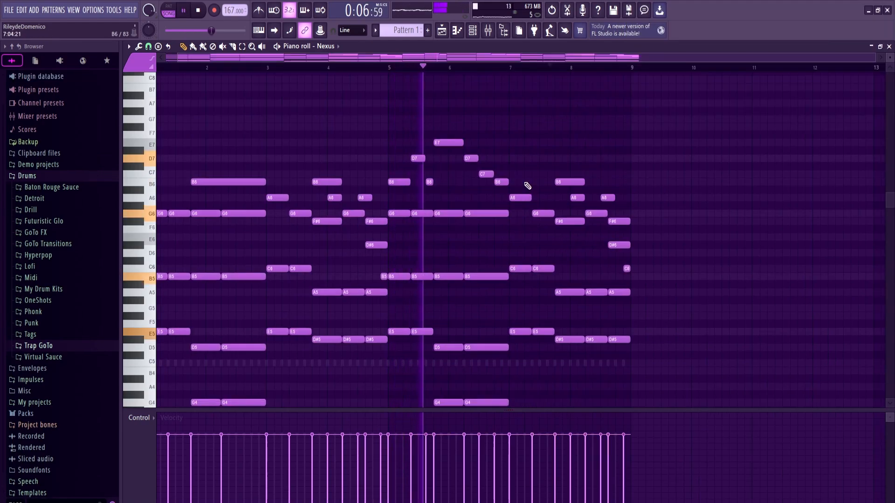
left_click(513, 158)
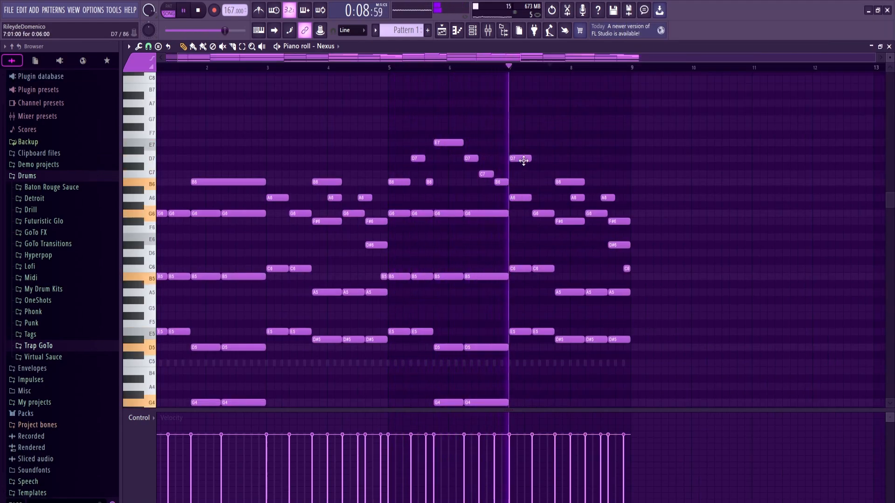
left_click_drag(523, 161, 523, 176)
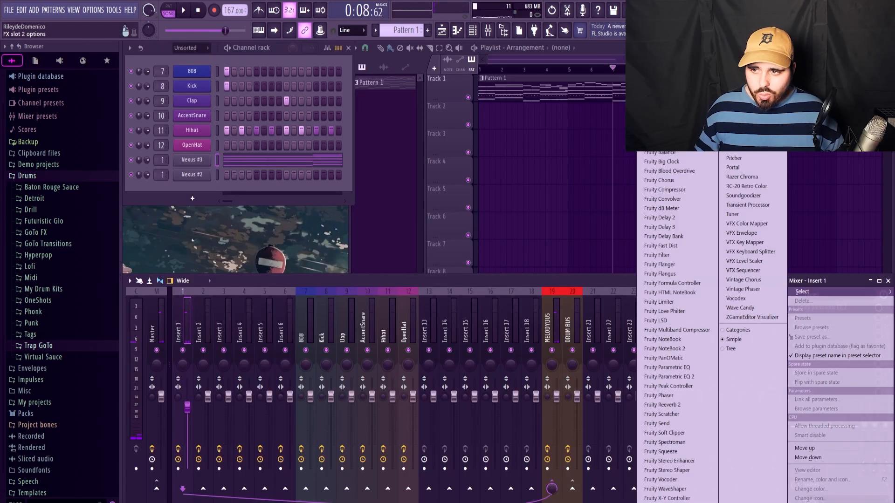
Load RC-20 Retro Color in slot 2 of mixer insert 1 and enable its Space effect at 20%
left_click(746, 186)
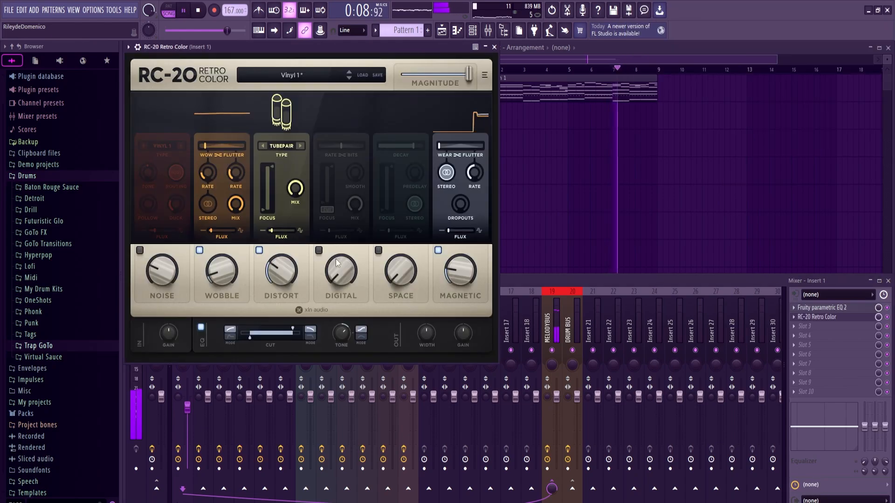
left_click(378, 250)
left_click_drag(377, 275, 381, 246)
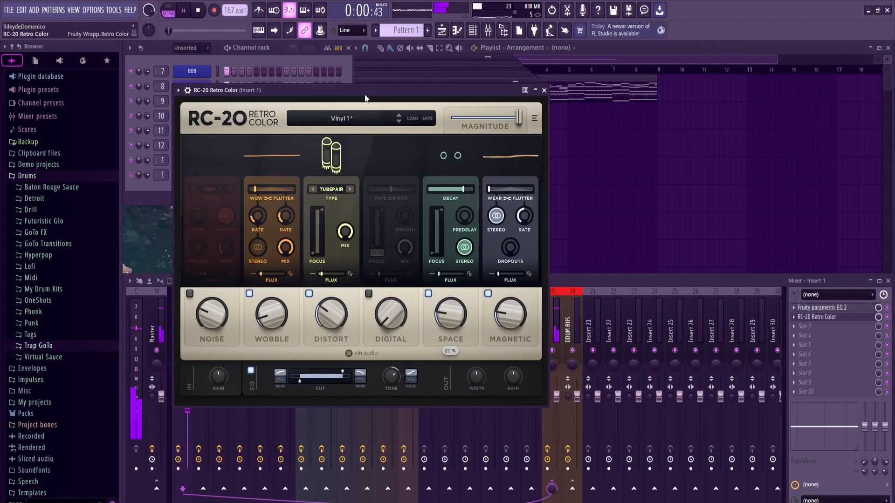
left_click(594, 111)
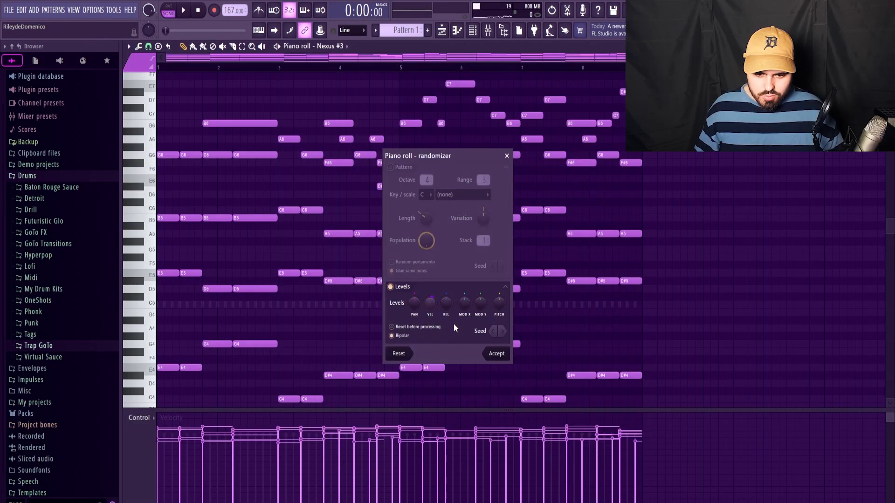
Apply the bipolar velocity randomization to the Nexus #3 notes and select the whole pattern
left_click(494, 357)
key("ctrl+a")
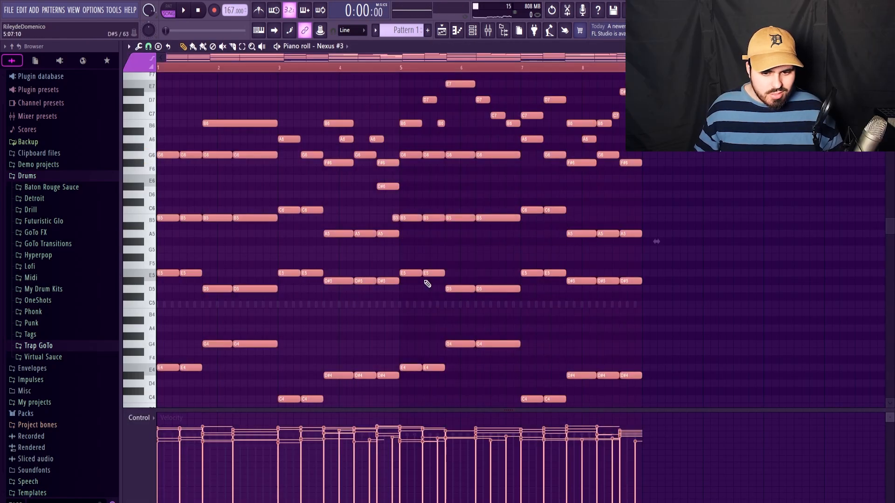
key("space")
key("ctrl+d")
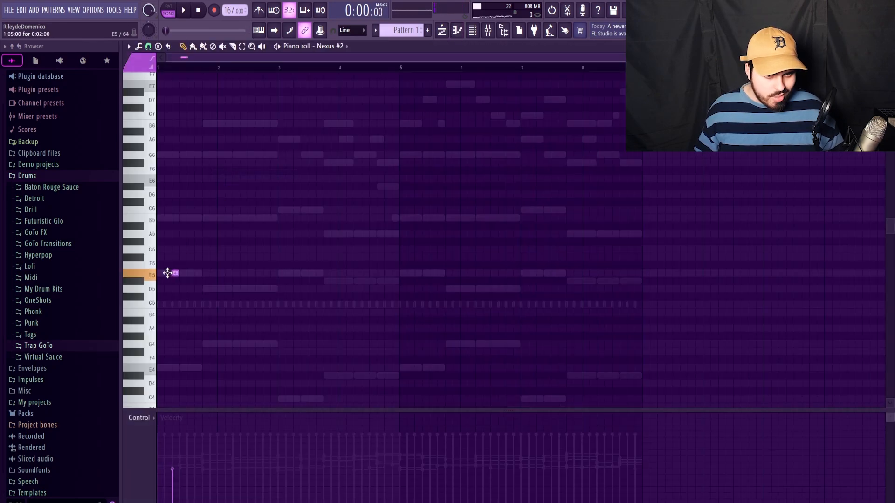
Thin out the Nexus #2 pattern by deleting the last two chords of bar 4 during playback
key("space")
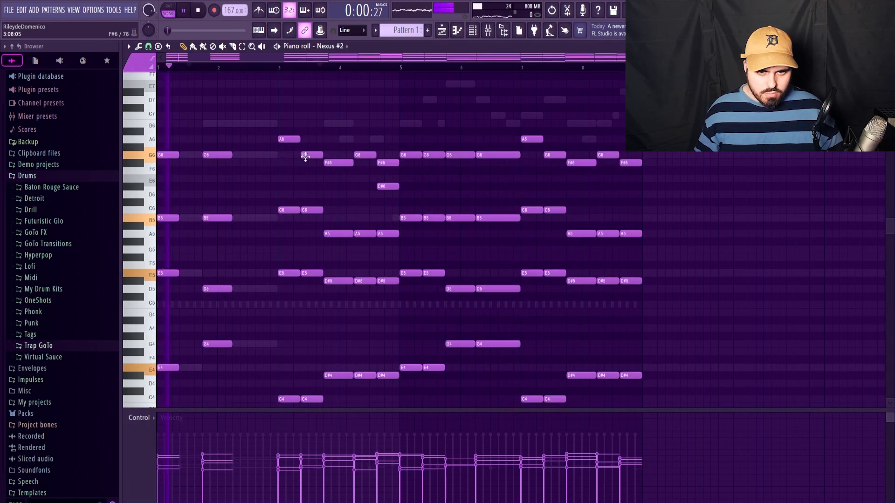
right_click(371, 155)
right_click(369, 234)
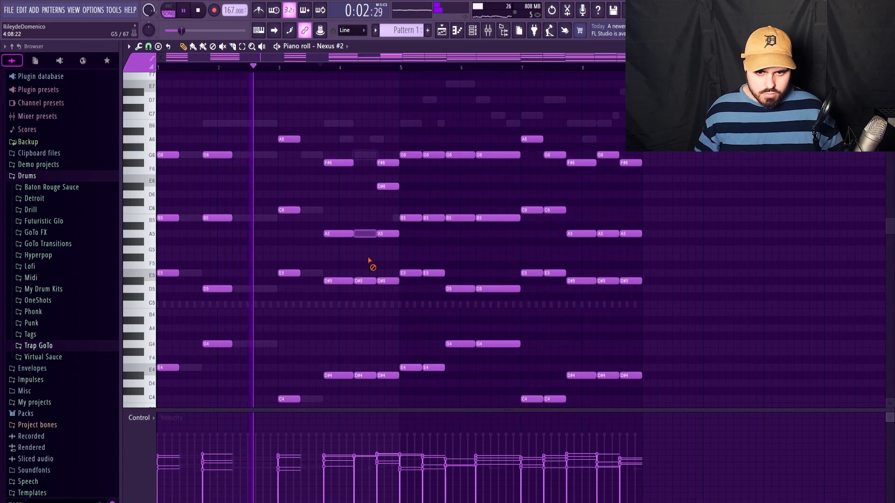
right_click(370, 281)
right_click(374, 376)
right_click(380, 376)
right_click(383, 282)
right_click(385, 233)
right_click(387, 187)
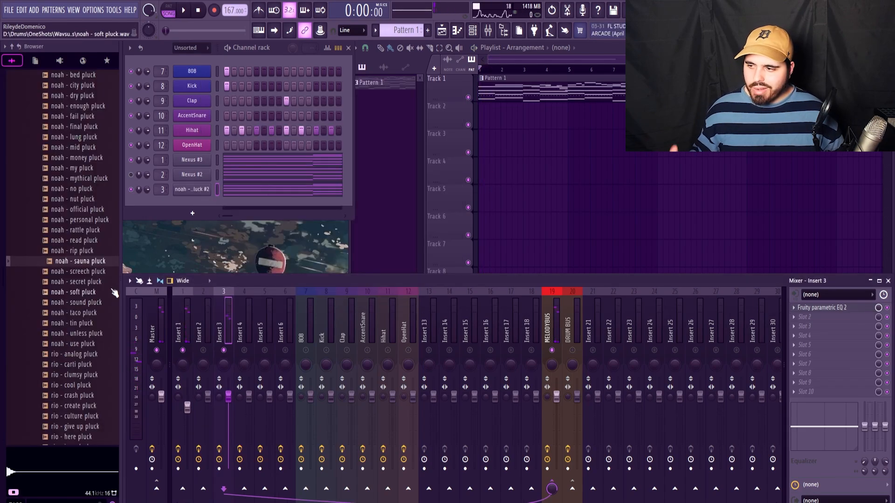
Add the noah - fail pluck sample as a new channel, paste the melody notes into it and route it to mixer insert 4
left_click(79, 116)
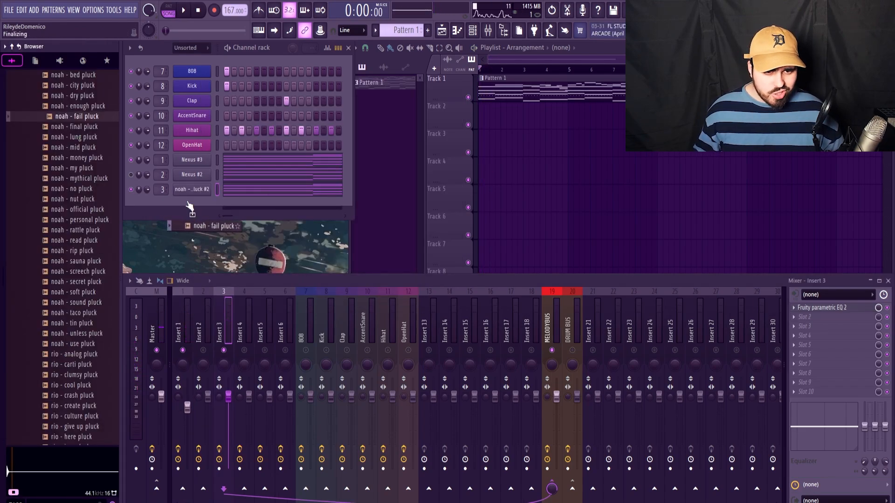
left_click_drag(189, 206, 185, 213)
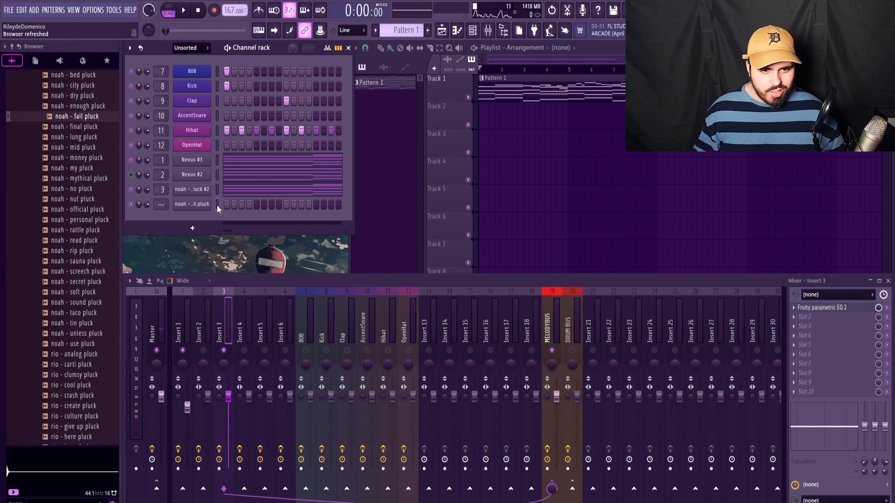
key("ctrl+v")
key("ctrl+l")
left_click(192, 204)
left_click_drag(401, 137, 500, 124)
Solo mixer insert 4 and play back its rendered audio clip on Track 4
right_click(245, 350)
key("space")
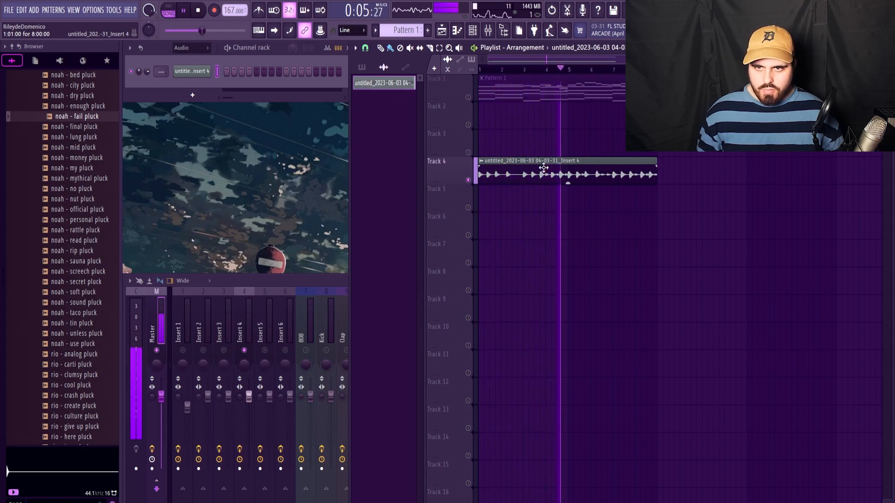
key("space")
Unmute Pattern 1, render the Master with insert 3 soloed into an audio clip on Track 5, and play it back
left_click(516, 84)
left_click(468, 97)
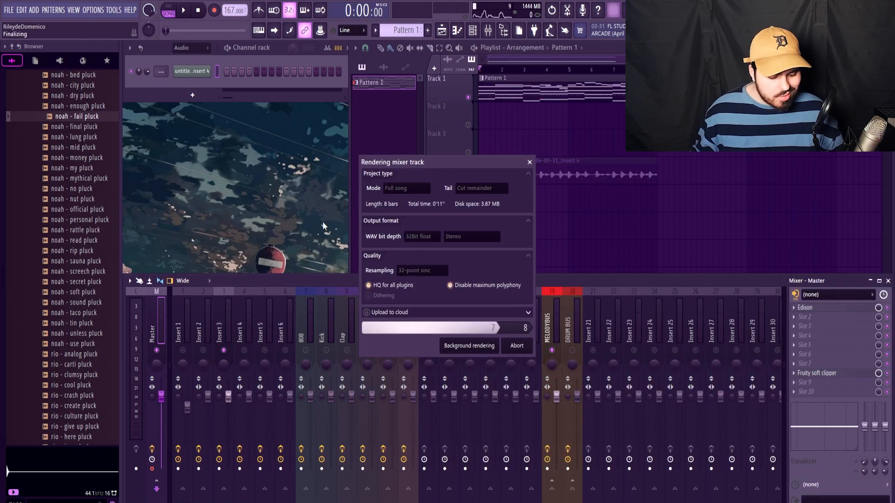
key("space")
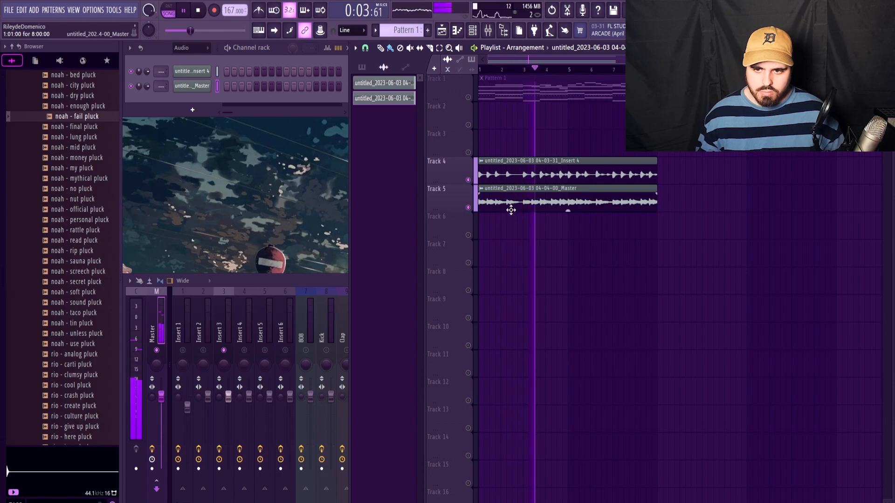
left_click(181, 47)
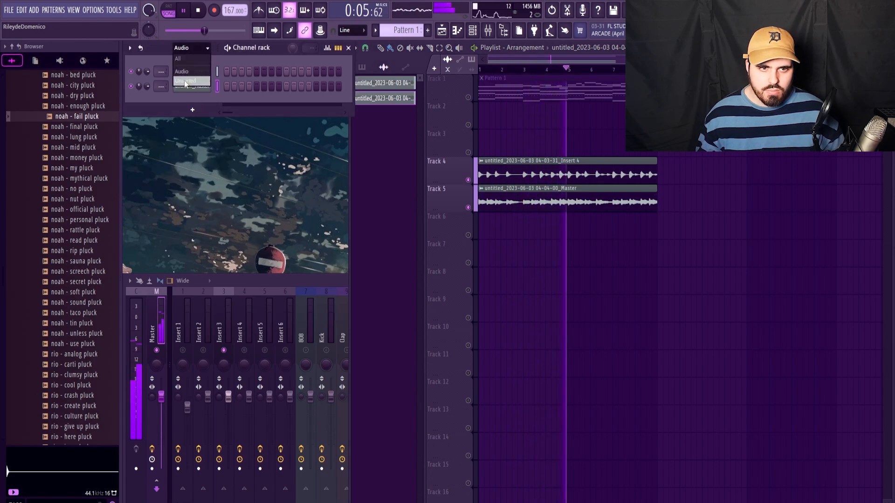
left_click(186, 61)
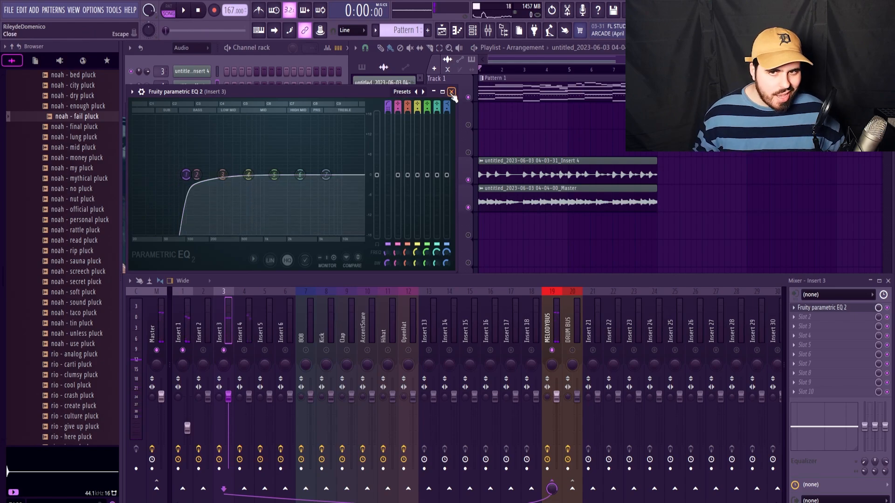
Load RC-20 Retro Color after the EQ on mixer insert 3 and set its Space amount to 26%
left_click(451, 92)
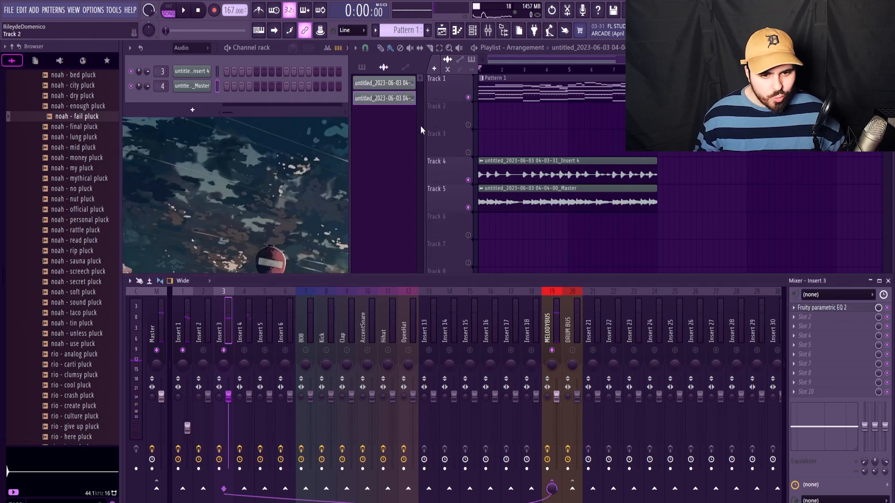
left_click(806, 317)
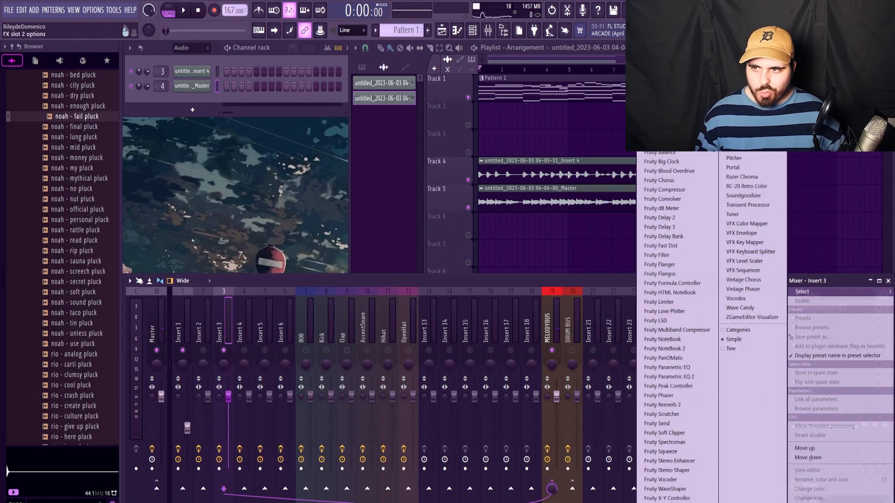
left_click(747, 186)
key("space")
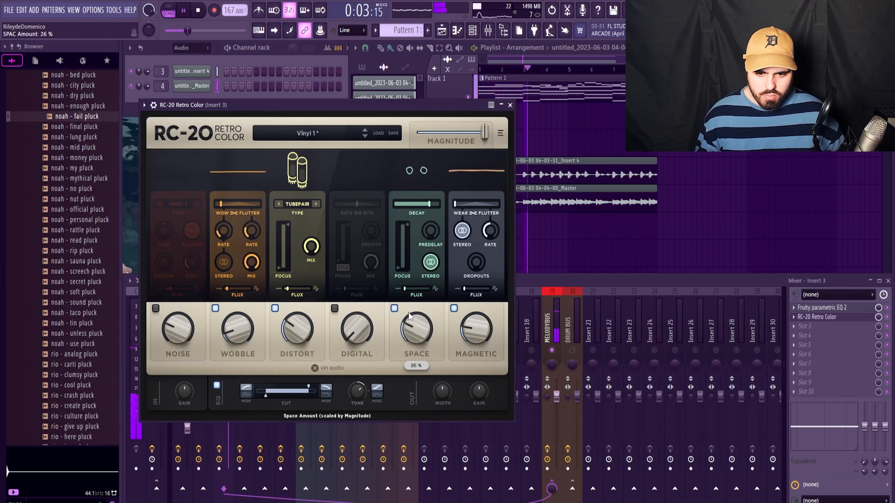
left_click(510, 105)
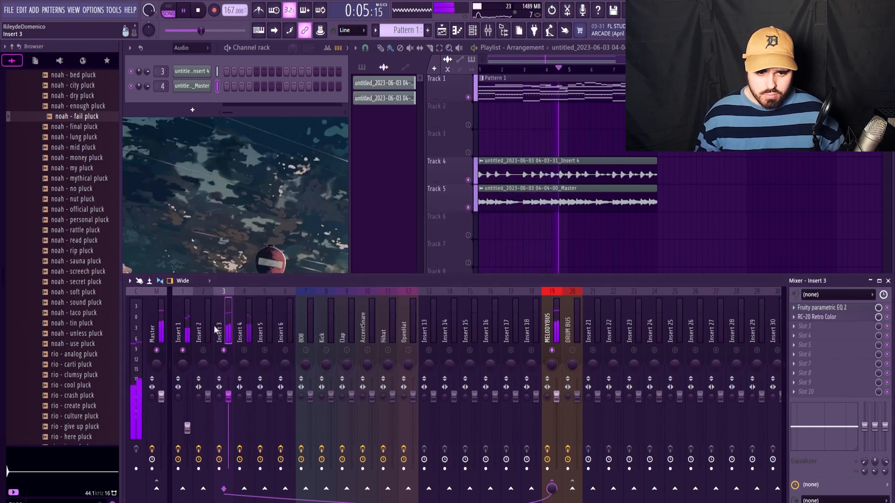
key("space")
left_click(183, 362)
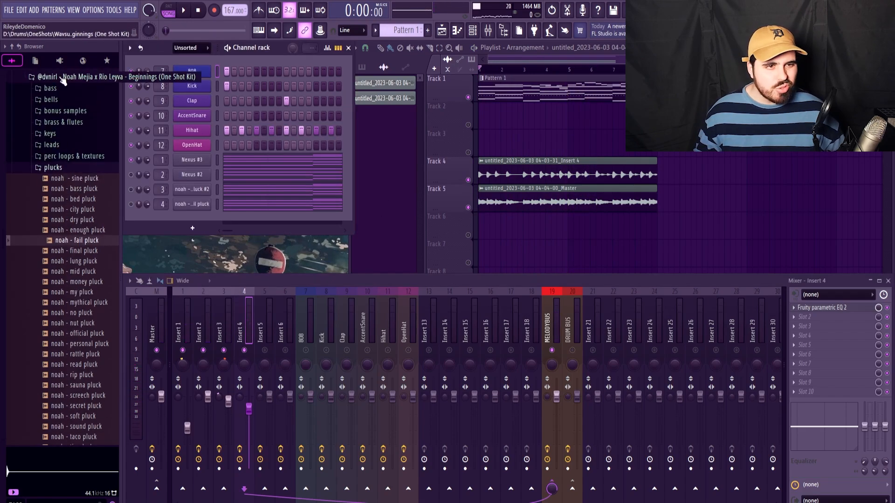
Leave the one-shot kit for the claps folder and load rio - molly clap into the Clap channel
left_click(62, 78)
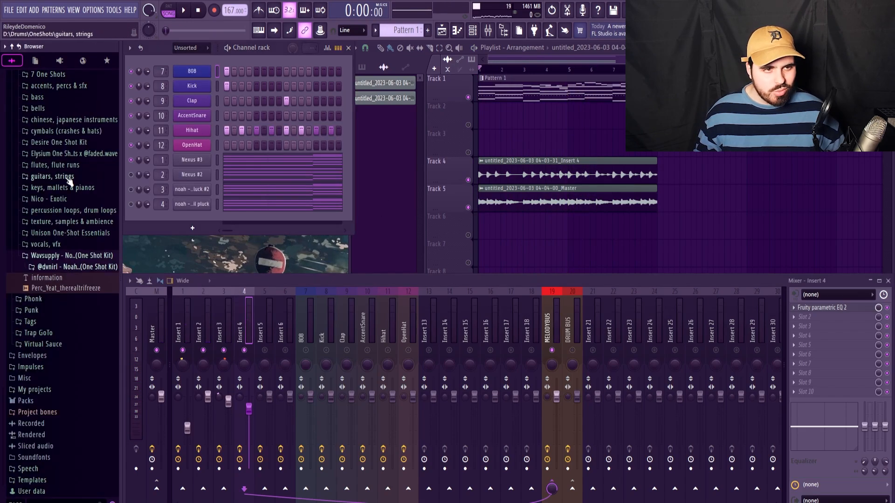
scroll(61, 187, "up", 5)
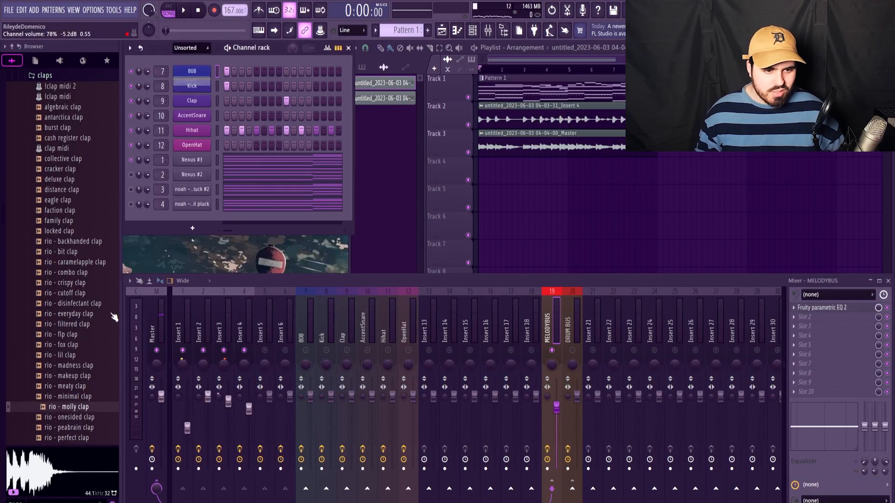
key("space")
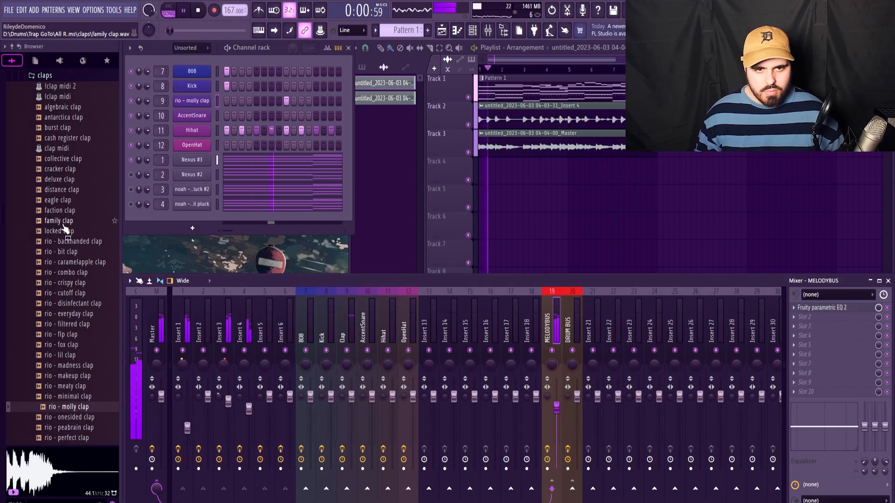
Replace the Hihat channel's sample with rio - escape hi hat from the hi hats folder
scroll(69, 147, "up", 2)
left_click(68, 138)
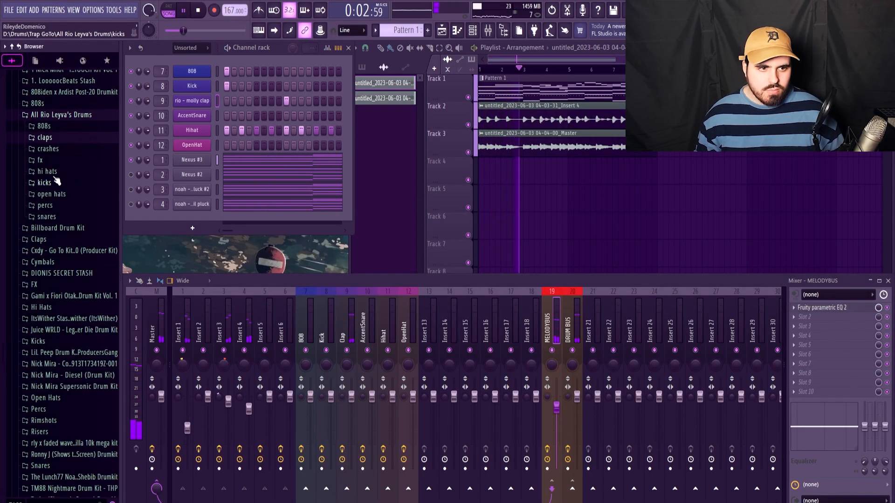
left_click(46, 171)
left_click(80, 346)
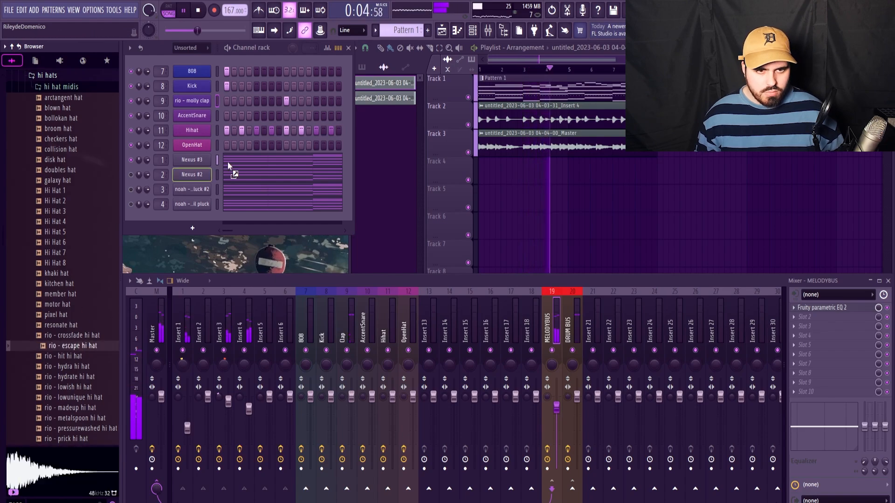
left_click_drag(228, 163, 204, 134)
Load rio - purified clap into the AccentSnare channel and replace the main clap with rio - popularity clap
left_click_drag(88, 222, 192, 116)
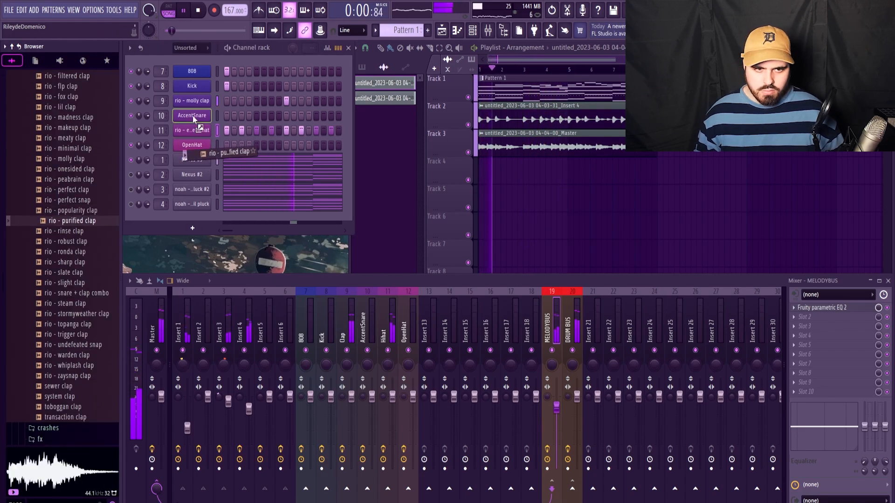
left_click(77, 192)
scroll(77, 196, "up", 1)
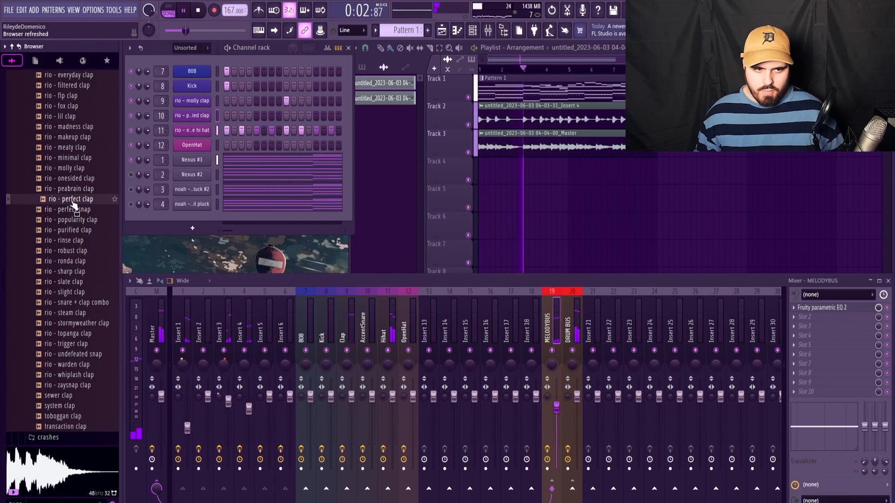
left_click(79, 221)
left_click_drag(194, 105, 193, 102)
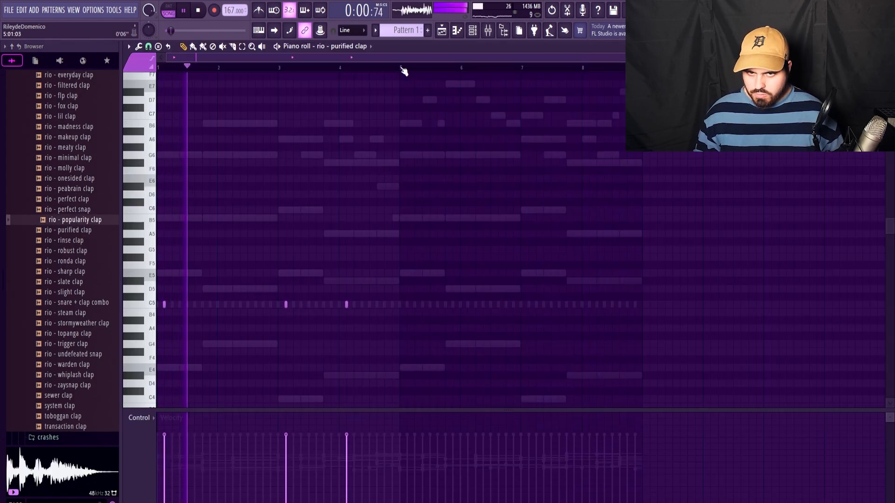
Duplicate the purified clap notes from bars 1 to 4 into bars 5 to 8 and close the piano roll
left_click_drag(404, 69, 159, 68)
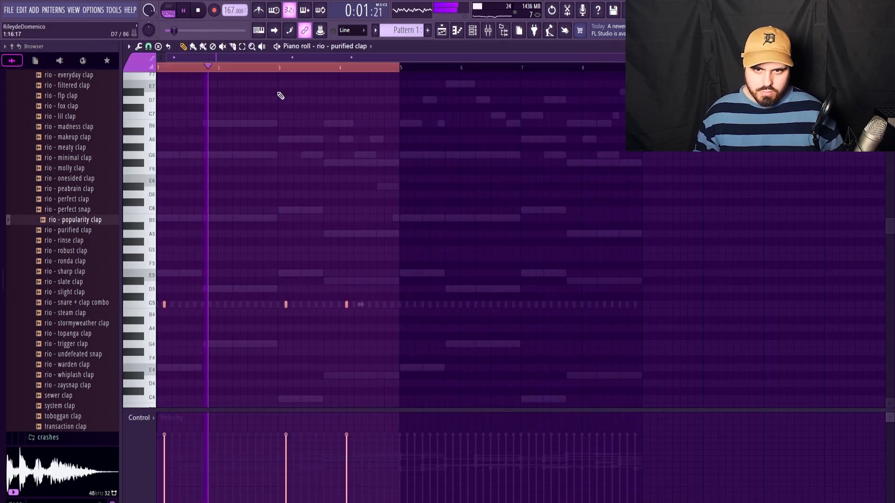
key("ctrl+b")
key("ctrl+d")
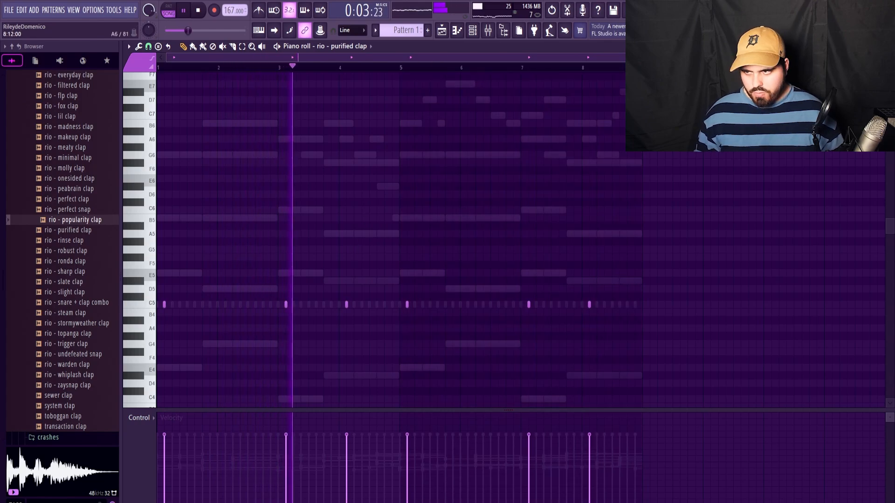
left_click(888, 46)
scroll(55, 149, "up", 10)
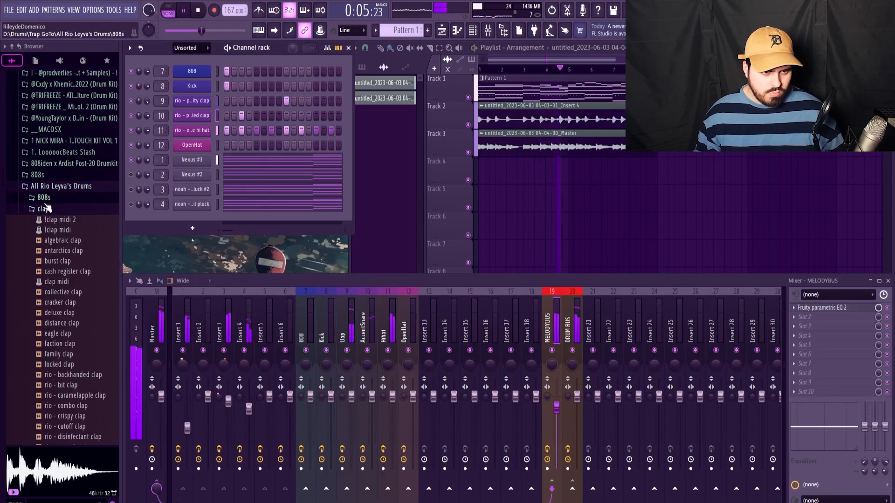
left_click(46, 208)
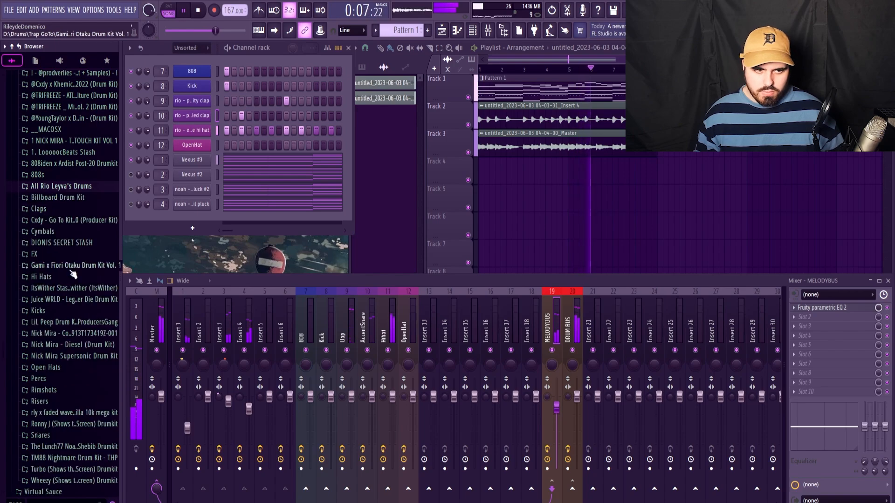
scroll(59, 223, "up", 2)
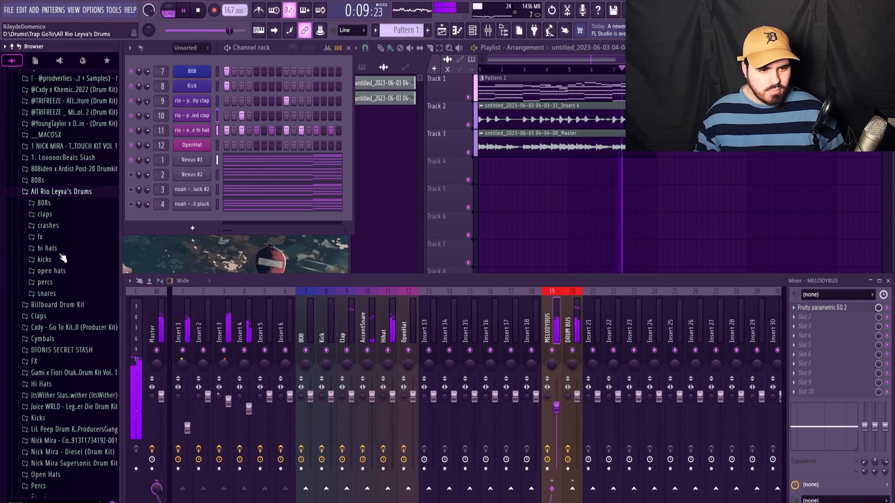
scroll(65, 256, "down", 2)
left_click(72, 329)
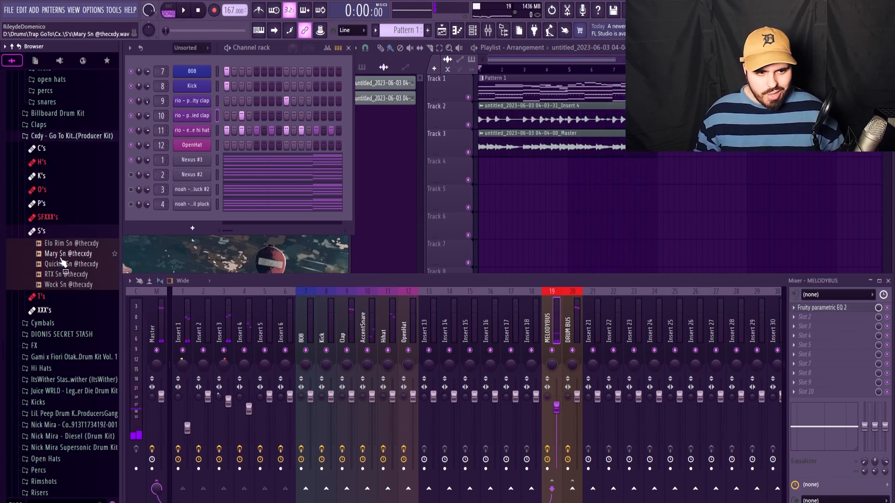
left_click(62, 255)
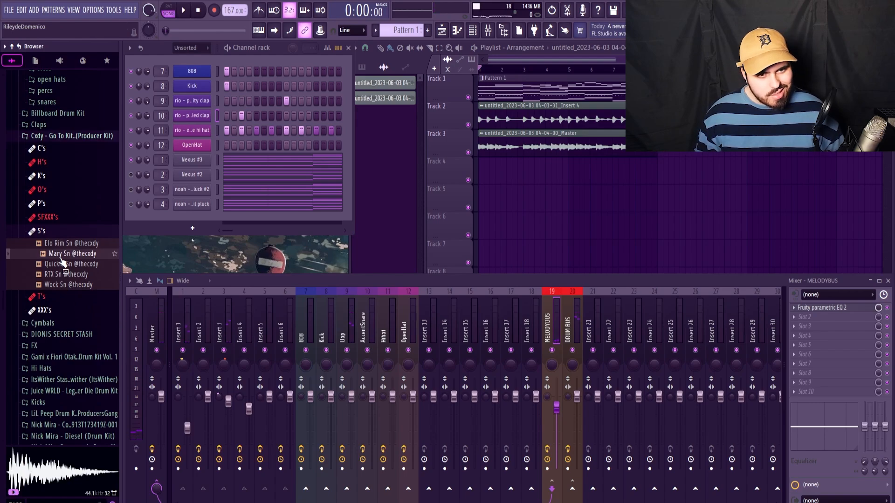
left_click_drag(185, 158, 186, 161)
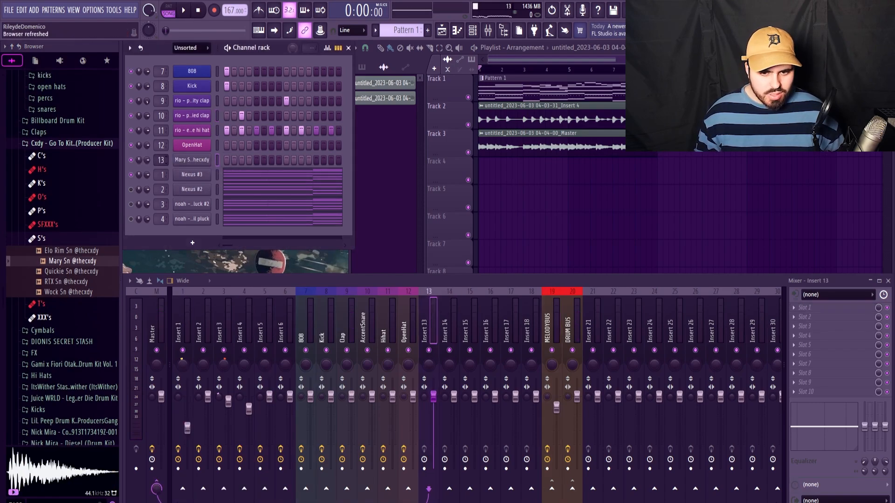
Place C5 snare hits for Mary Sn around the starts of bars 2 and 4, duplicating them into bars 5 to 8
right_click(188, 169)
left_click(193, 177)
key("space")
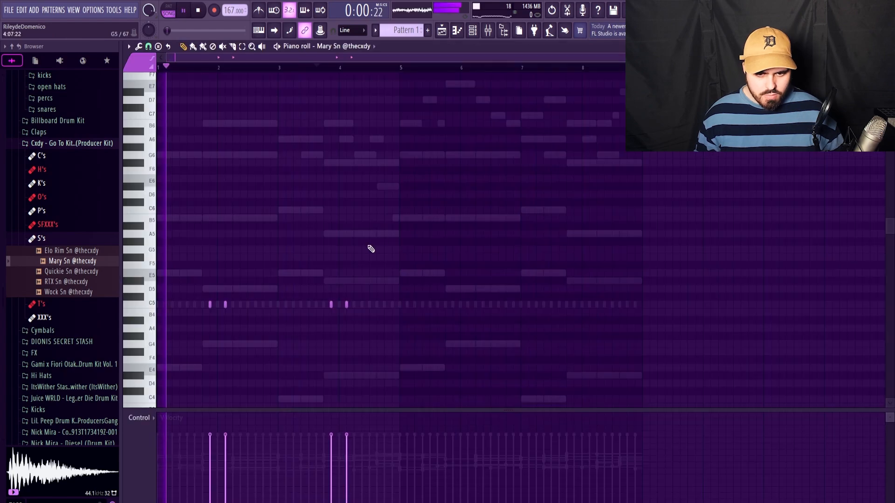
key("ctrl+b")
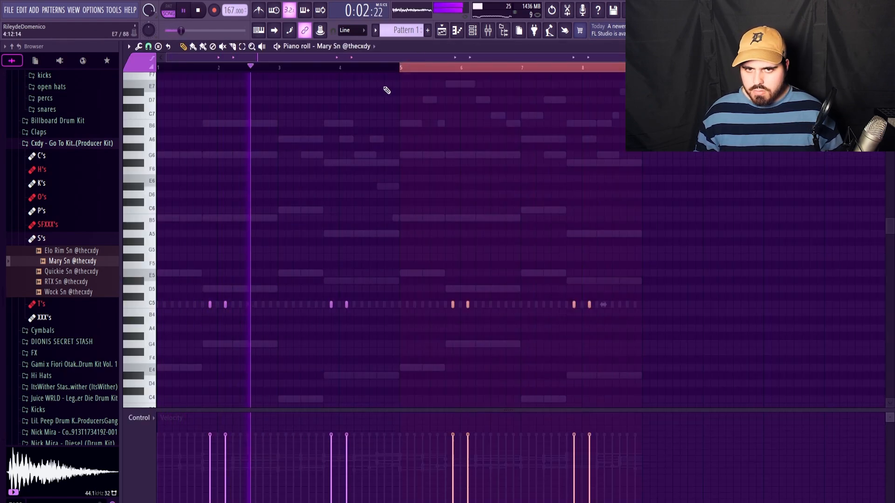
key("ctrl+d")
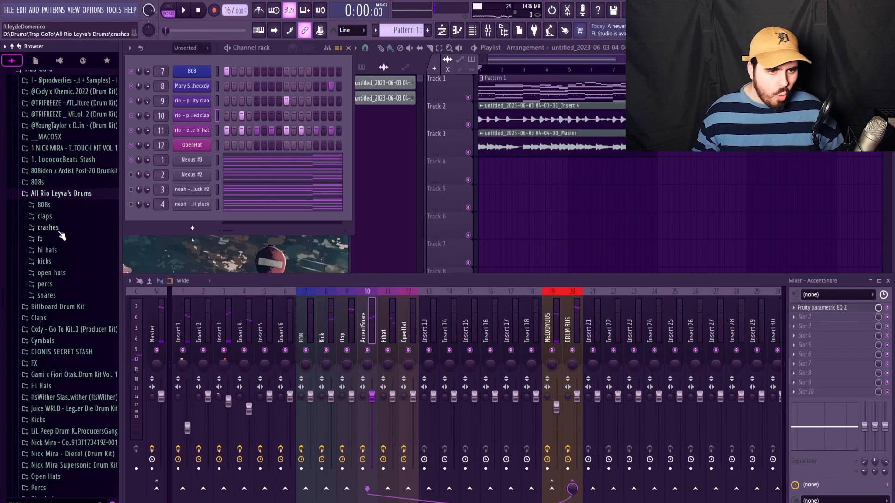
Replace the OpenHat channel's sample with rio - stack open hat and open its piano roll
left_click(67, 278)
left_click_drag(67, 279, 205, 145)
right_click(206, 145)
left_click(231, 144)
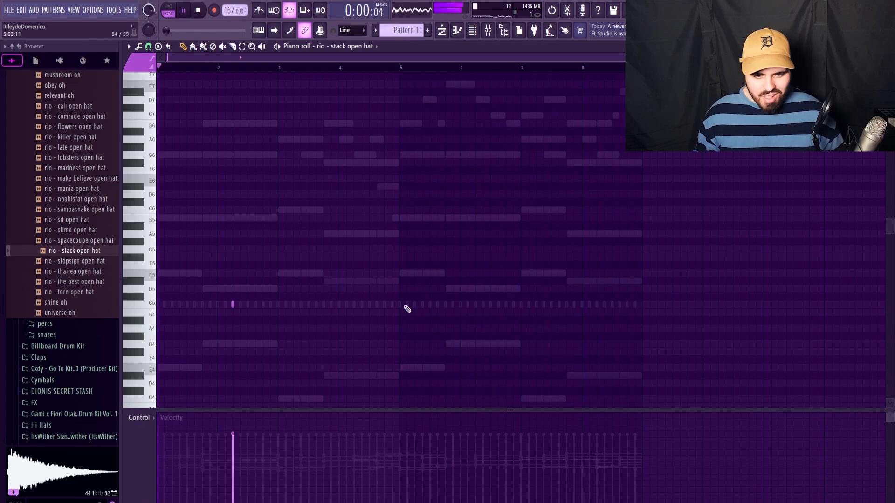
Add C5 open hat notes in bar 4 and stop playback
left_click(353, 305)
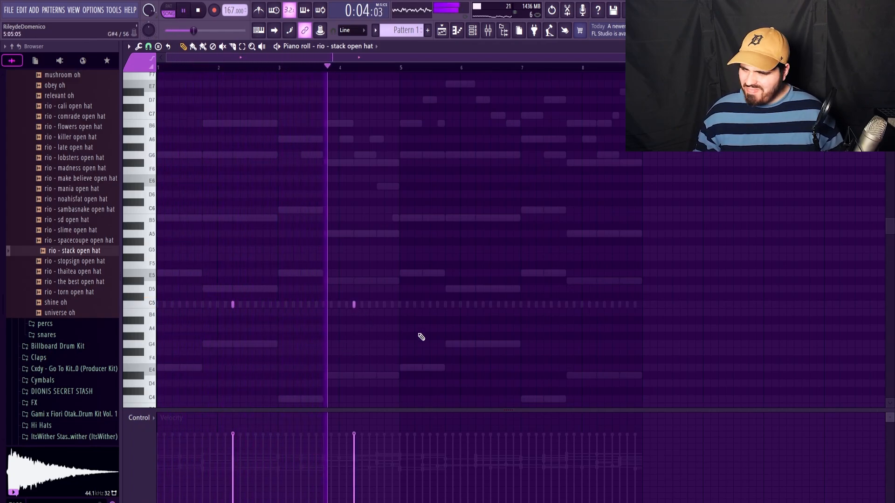
left_click(387, 305)
key("space")
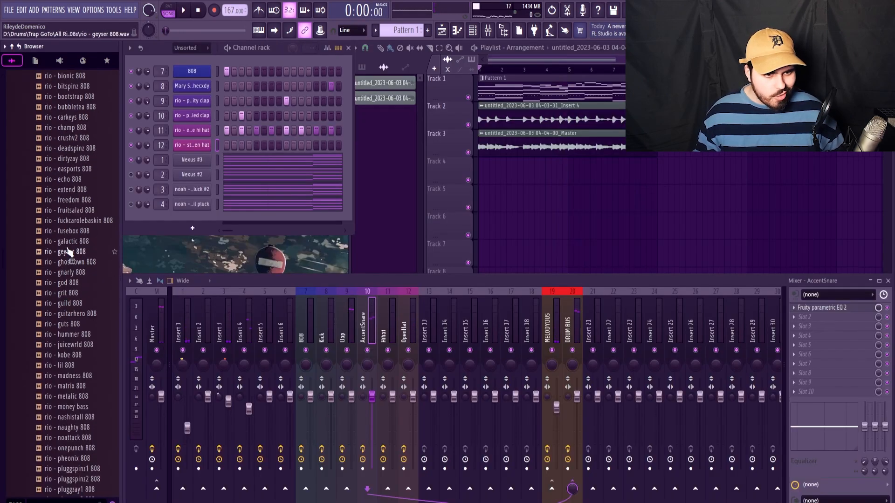
Load rio - guitarhero 808 into the 808 channel and review its sampler and envelope settings
scroll(79, 263, "down", 4)
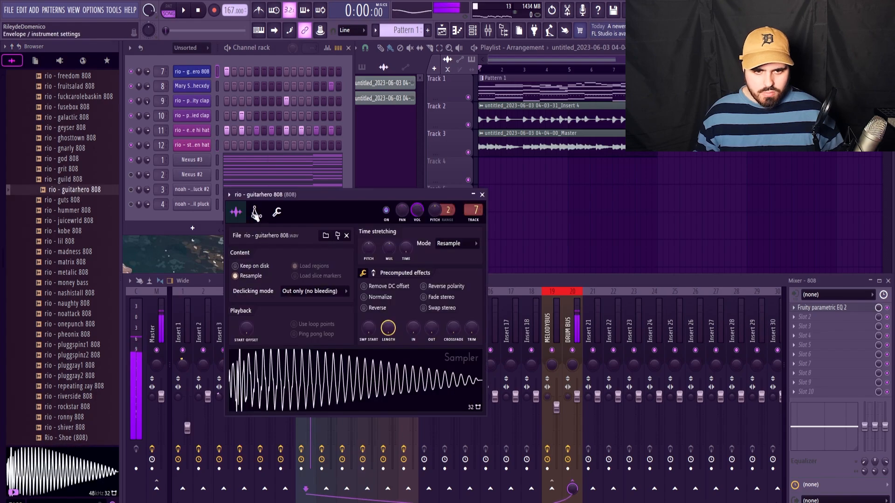
left_click(256, 212)
left_click(236, 212)
left_click_drag(389, 290, 389, 276)
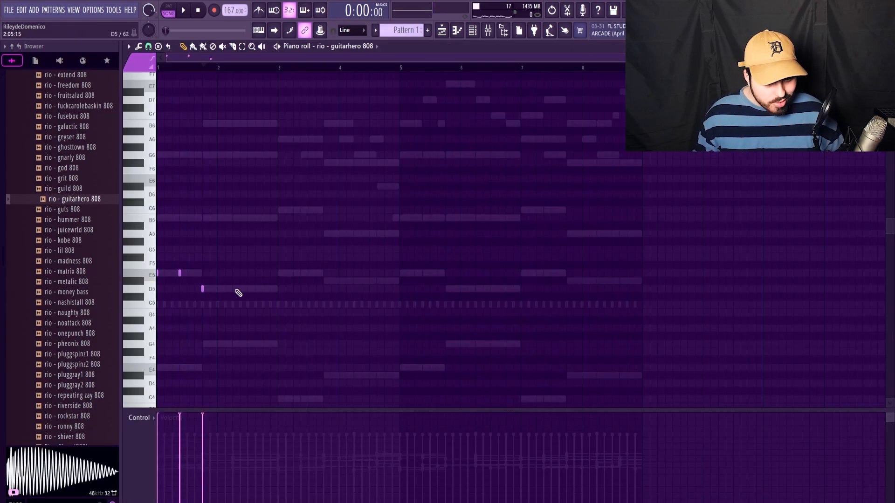
Add two G5 808 notes in the second half of bar 2, and try a G#5 note in bar 3 before removing it
key("space")
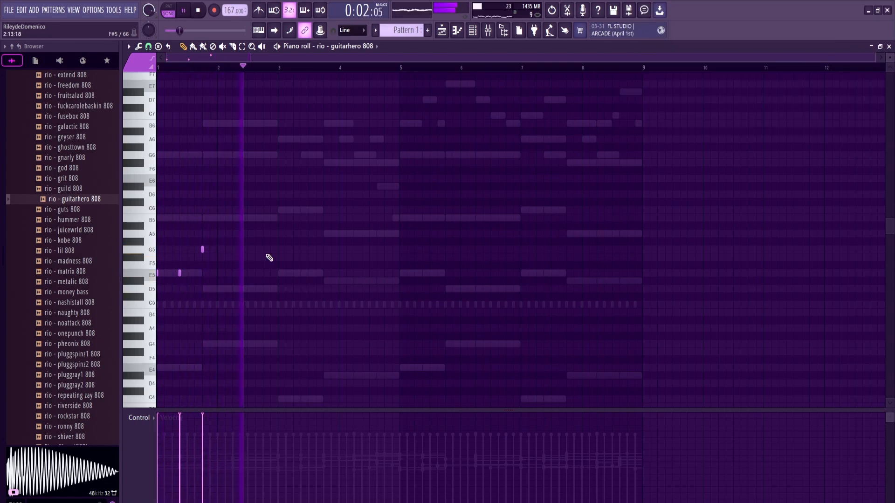
left_click(264, 250)
key("space")
key("space")
left_click(256, 250)
left_click(301, 241)
key("space")
key("space")
right_click(302, 242)
key("space")
key("space")
Place two C5 808 notes in bar 3 and D#5 notes at the end of bar 3 and early in bar 4
left_click(279, 305)
left_click_drag(305, 305, 301, 306)
left_click(323, 280)
key("space")
key("space")
left_click(353, 282)
key("space")
key("space")
Add a G5 808 note early in bar 2 and three more D#5 notes across bar 4
left_click(232, 250)
left_click(362, 281)
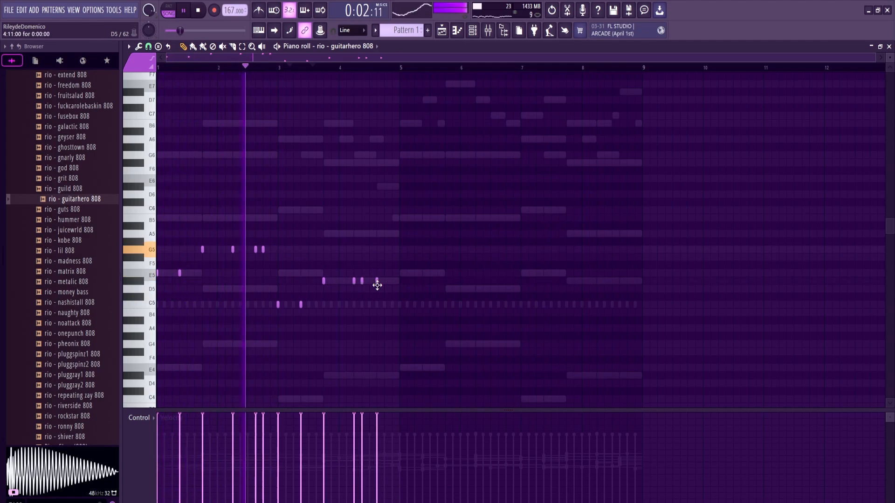
left_click(376, 281)
left_click(392, 281)
key("space")
Duplicate the 808 notes from bars 1 to 4 into bars 5 to 8 and delete the extra G5 note in bars 2 and 6
key("ctrl+b")
key("space")
right_click(255, 250)
key("space")
key("space")
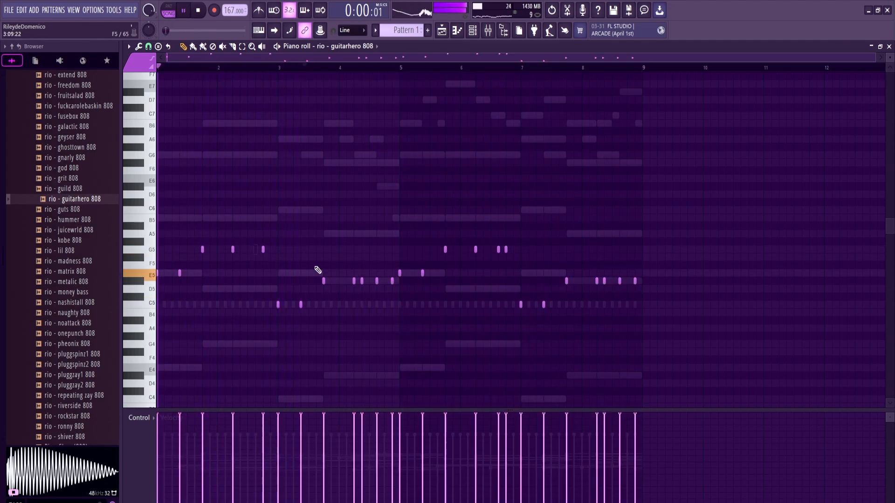
right_click(263, 250)
left_click(262, 252)
key("space")
key("space")
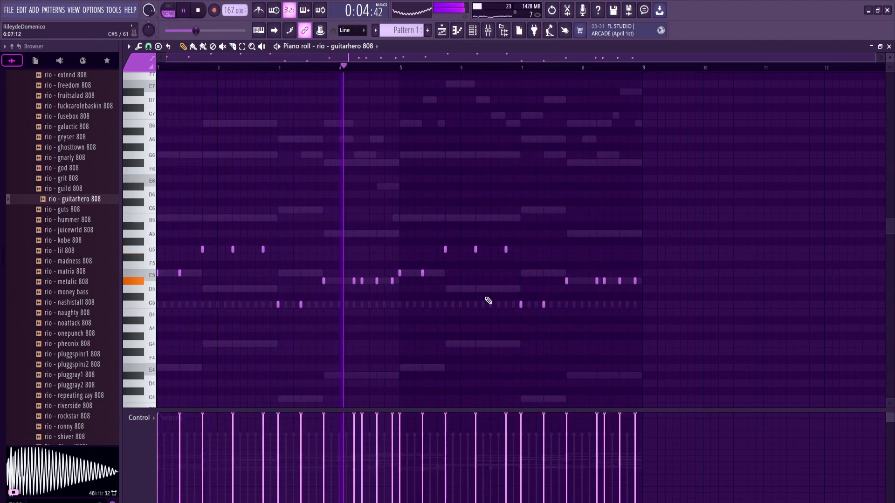
Leave the 808 piano roll, select the 808 mixer track and collapse the All Rio Leyva's Drums folder
key("F7")
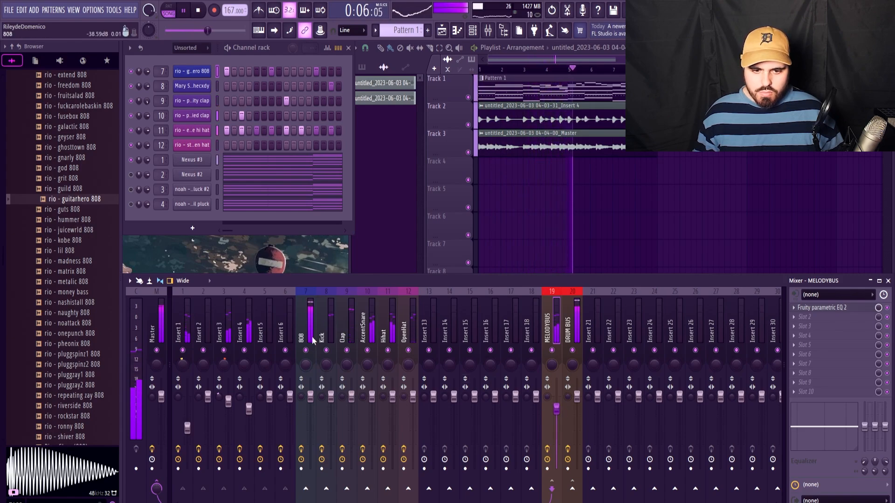
left_click(310, 375)
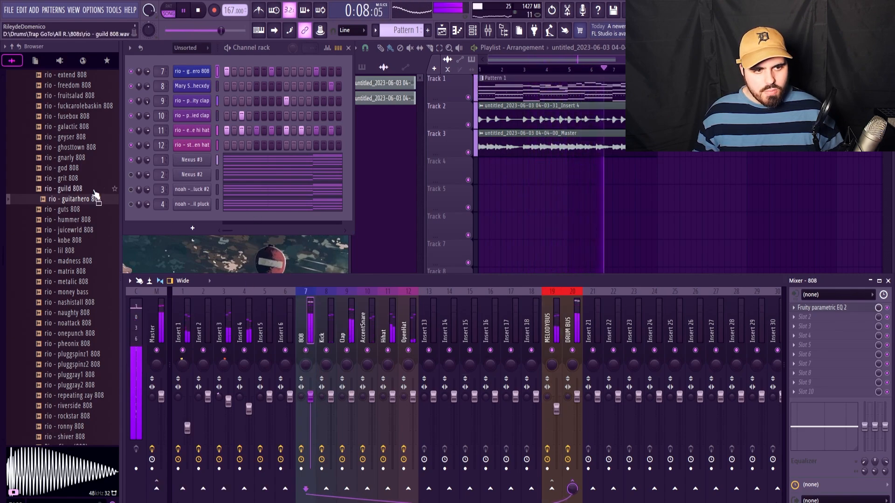
scroll(70, 196, "up", 10)
scroll(51, 190, "up", 4)
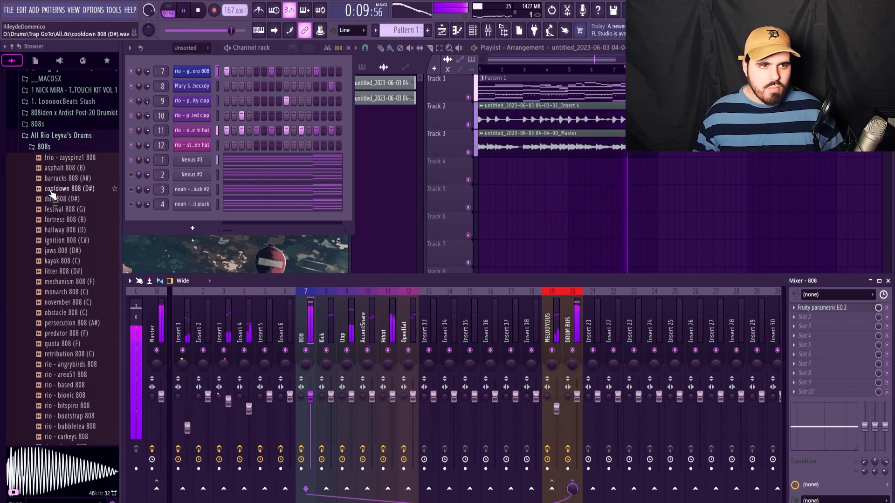
left_click(53, 136)
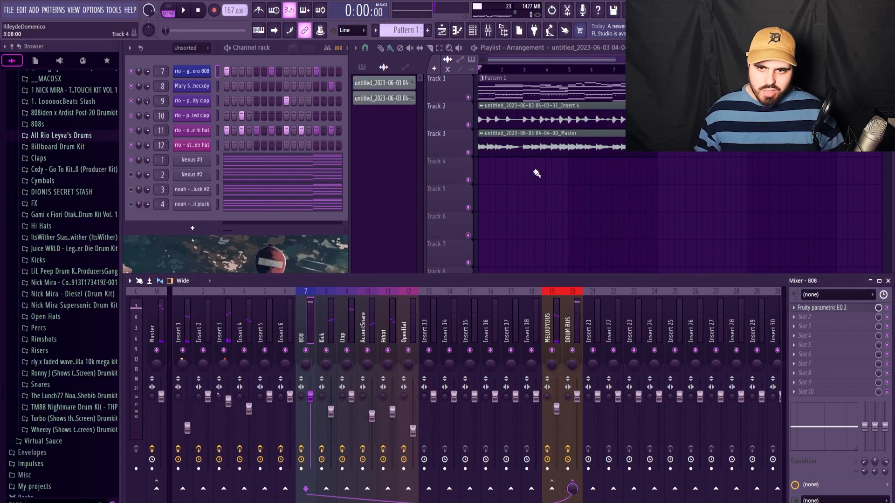
Delete the Pattern 1 clip from the playlist and move the two resampled audio clips up to tracks 1 and 2
right_click(645, 197)
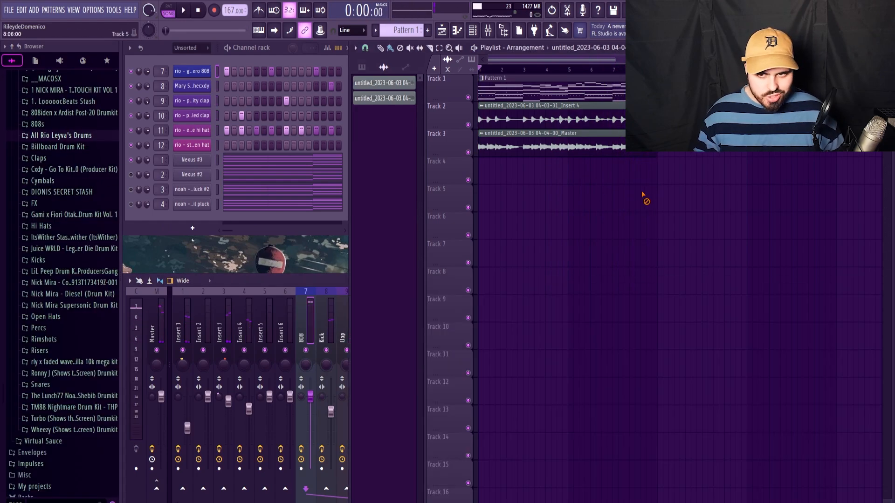
key("ctrl+z")
key("ctrl+a")
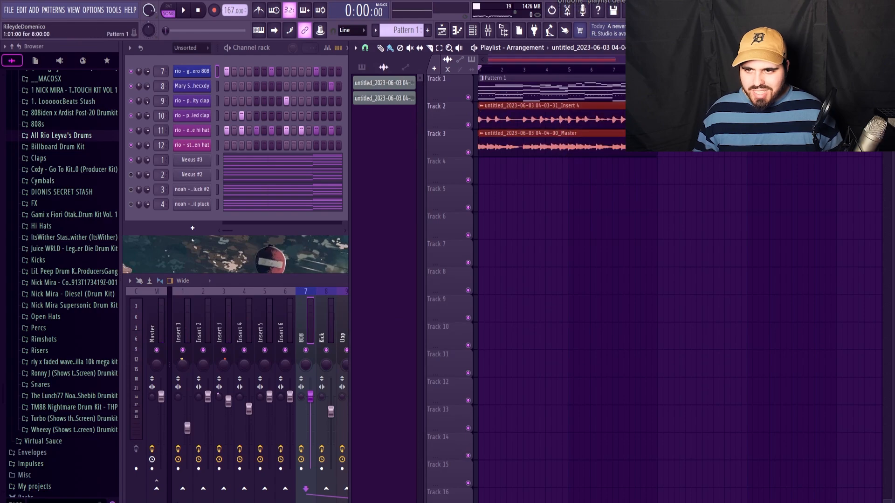
right_click(634, 91)
left_click_drag(508, 117, 507, 90)
key("ctrl+d")
Show the patterns in the picker and split Pattern 1 by channel
left_click(362, 67)
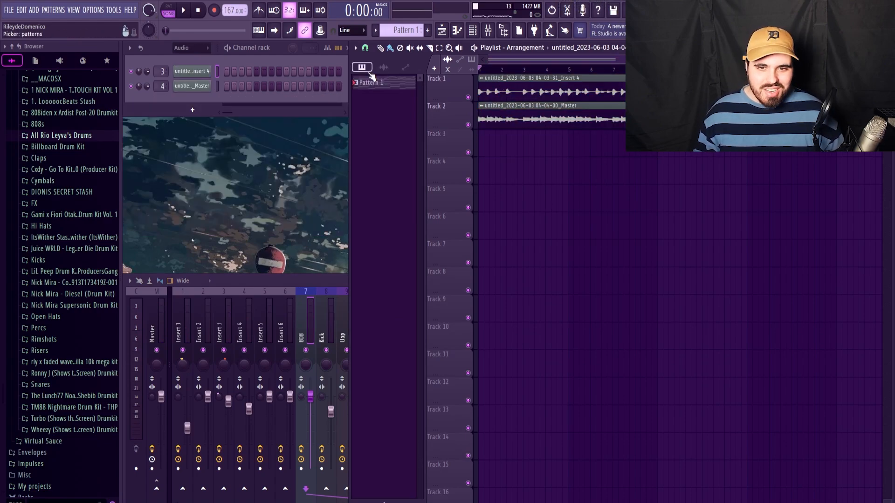
right_click(392, 85)
left_click(414, 243)
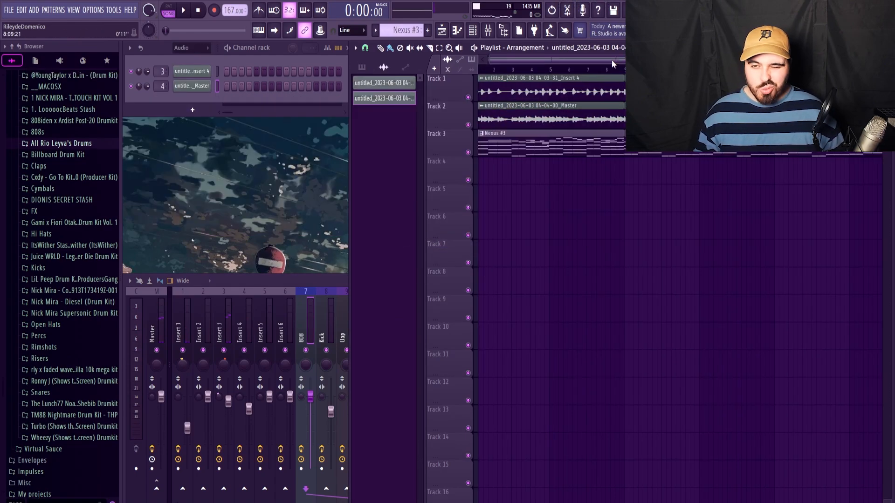
Repeat the two melody audio clips and the Nexus #3 clip along the playlist in eight-bar blocks
left_click_drag(612, 61, 504, 67)
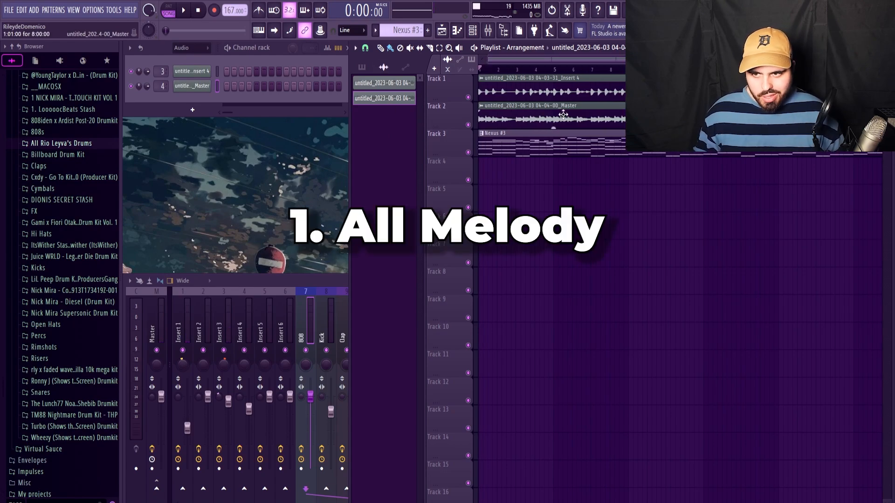
scroll(559, 123, "down", 3)
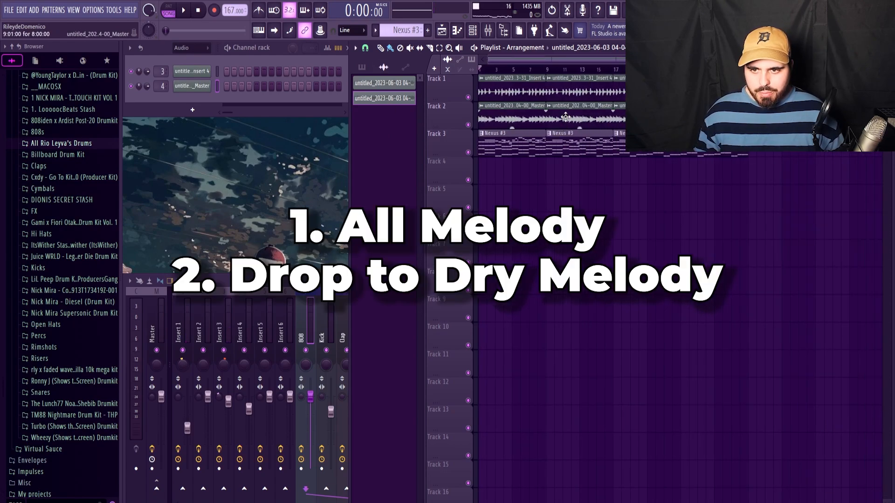